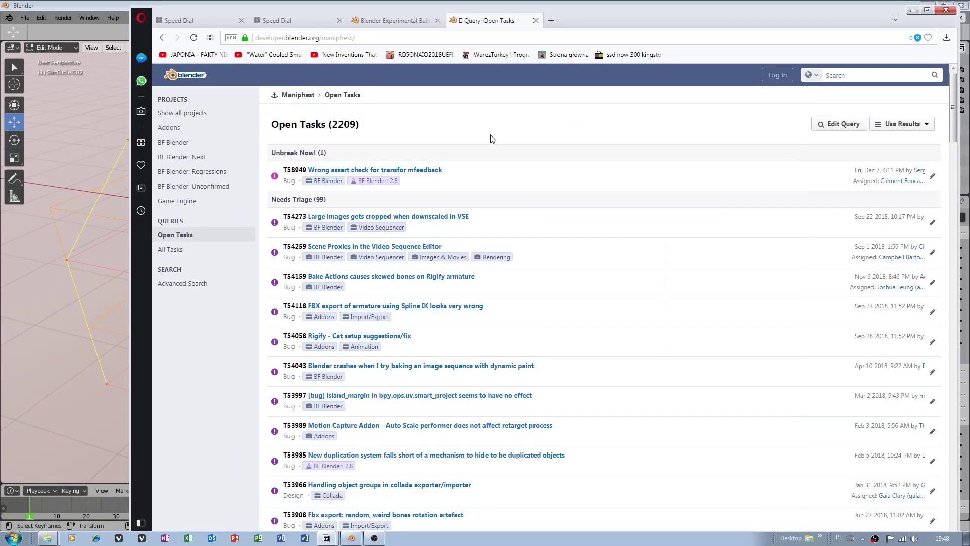
# List all tasks in the Maniphest tracker and open the login form of developer.blender.org
pyautogui.click(177, 251)
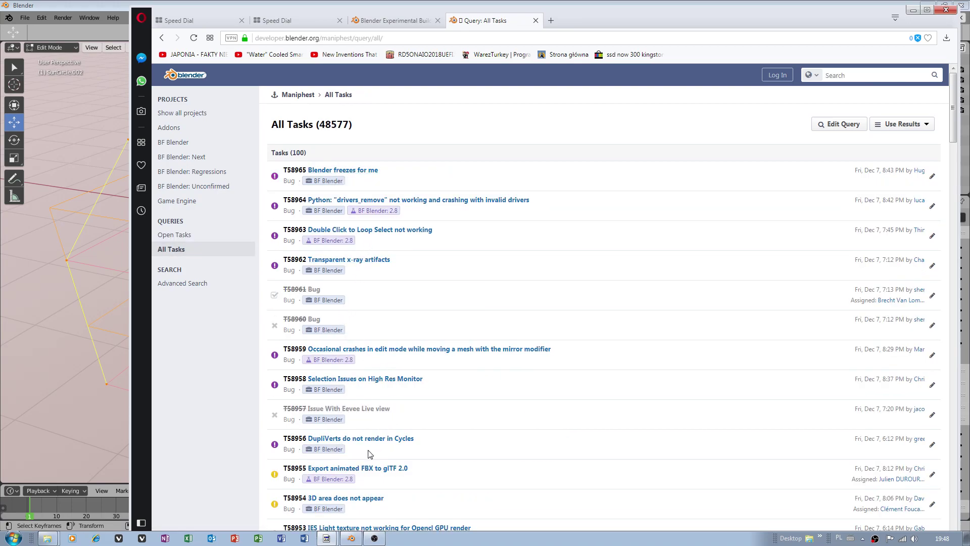
pyautogui.scroll(-1, 386, 450)
pyautogui.scroll(1, 558, 162)
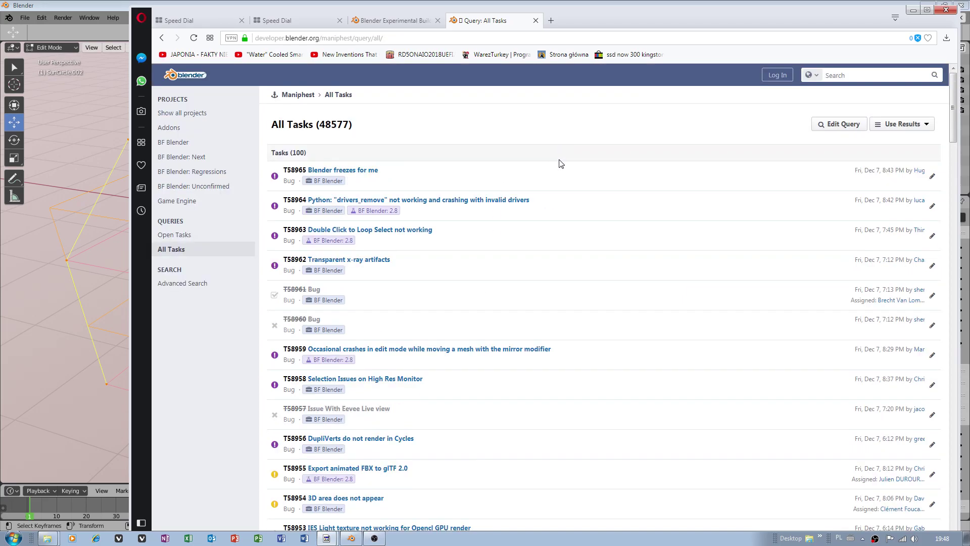
pyautogui.click(778, 75)
pyautogui.click(468, 174)
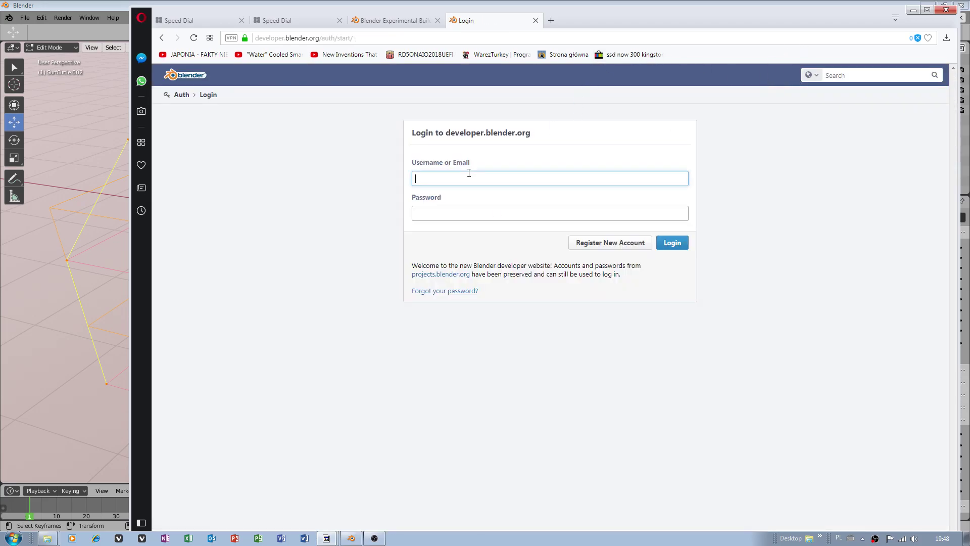
# Switch to Blender and move a single control point of the lofted surface -0.285 m along the X axis
pyautogui.click(116, 7)
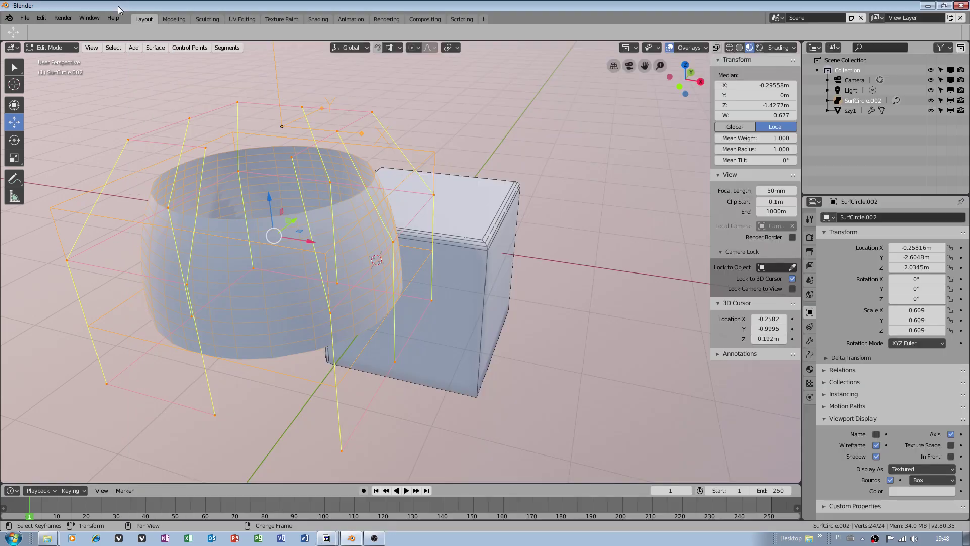
pyautogui.click(416, 252)
pyautogui.moveTo(424, 245); pyautogui.dragTo(348, 275)
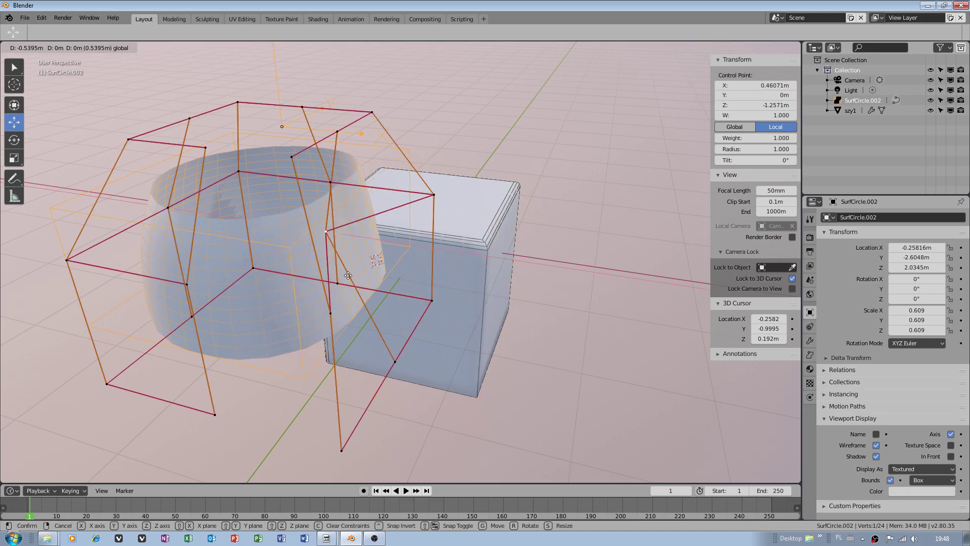
pyautogui.click(383, 287)
pyautogui.moveTo(384, 288); pyautogui.dragTo(383, 219, button='middle')
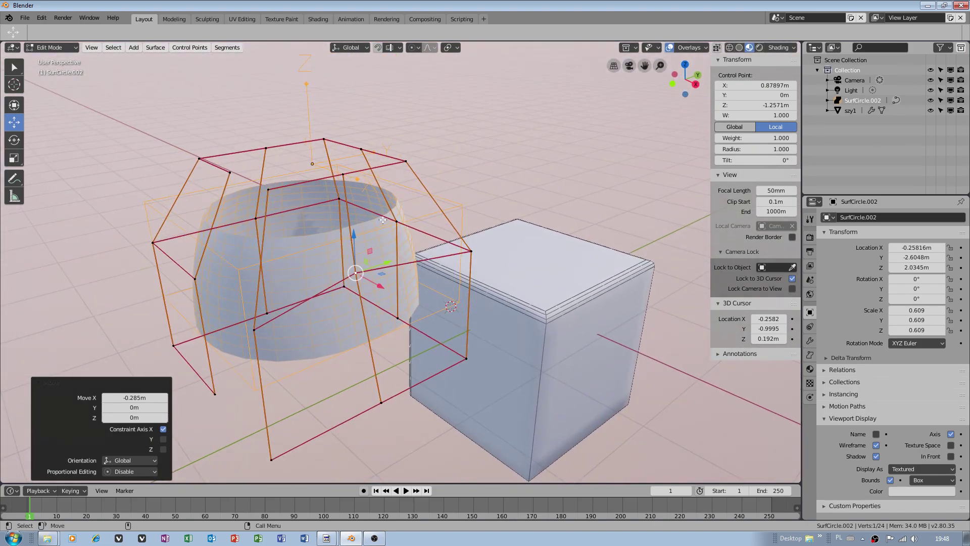
# Show the splash screen to check the Blender version and build date, and close it
pyautogui.click(87, 18)
pyautogui.click(141, 163)
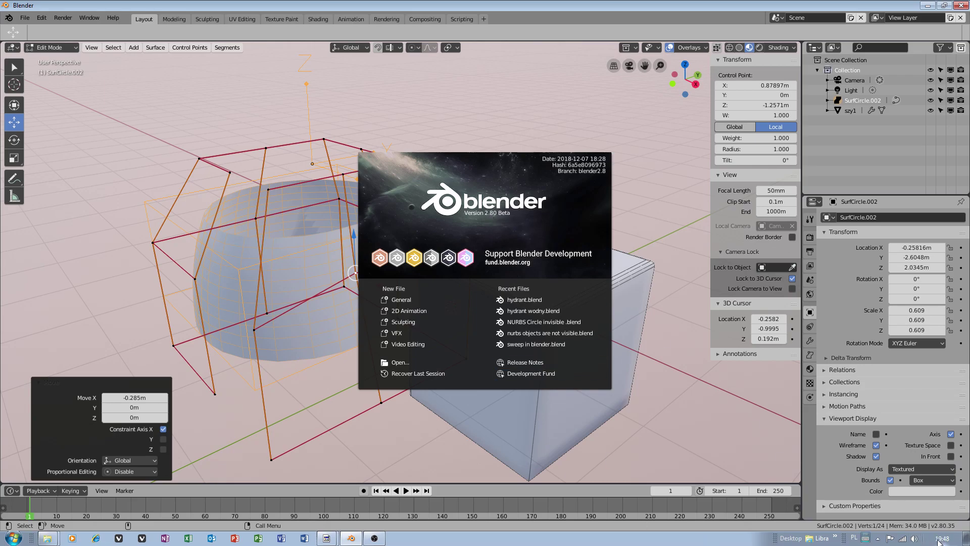
pyautogui.click(328, 142)
# Select an upper control point and set the surface's active spline order to 2 in U and 4 in V
pyautogui.click(266, 148)
pyautogui.moveTo(382, 233)
pyautogui.mouseDown(button='middle')
pyautogui.moveTo(259, 241)
pyautogui.moveTo(408, 240)
pyautogui.moveTo(383, 241)
pyautogui.mouseUp(button='middle')
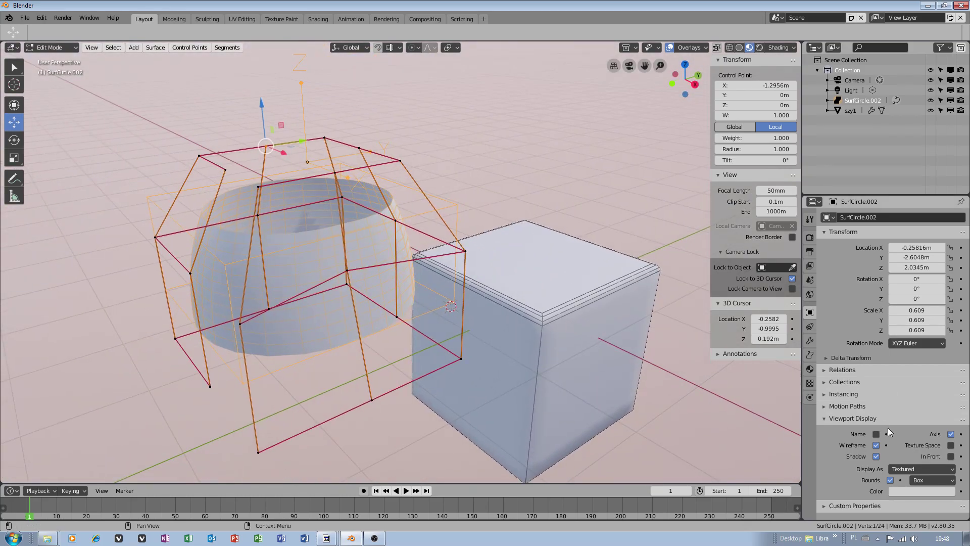
pyautogui.click(810, 354)
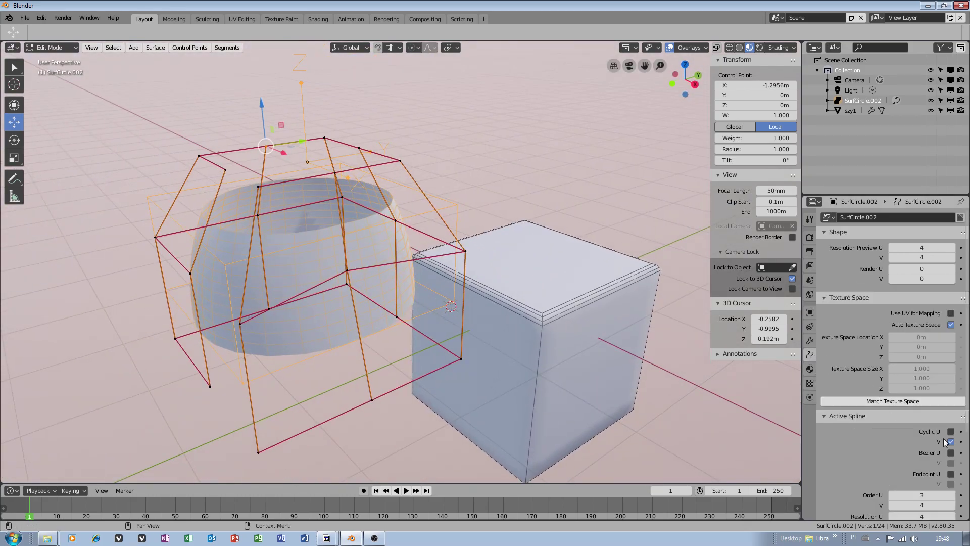
pyautogui.scroll(-1, 887, 496)
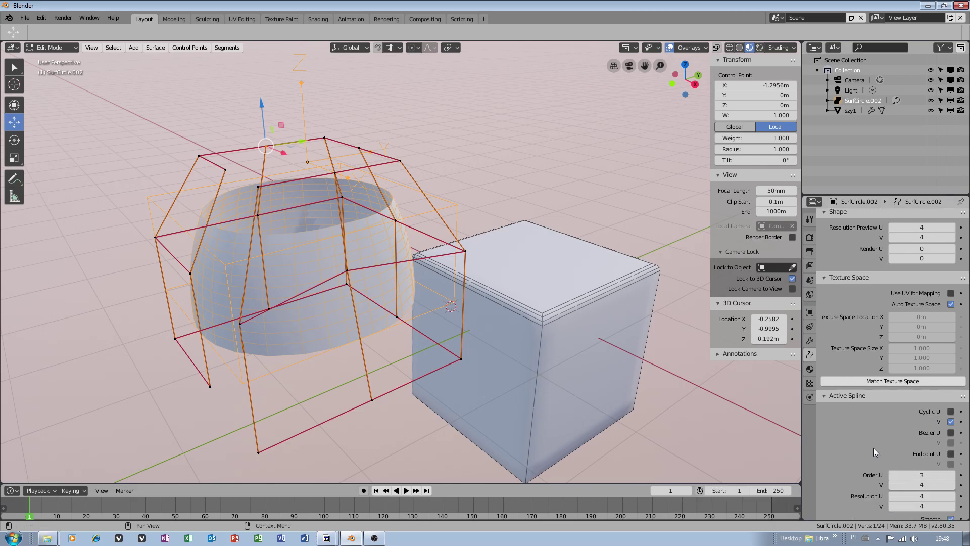
pyautogui.click(893, 475)
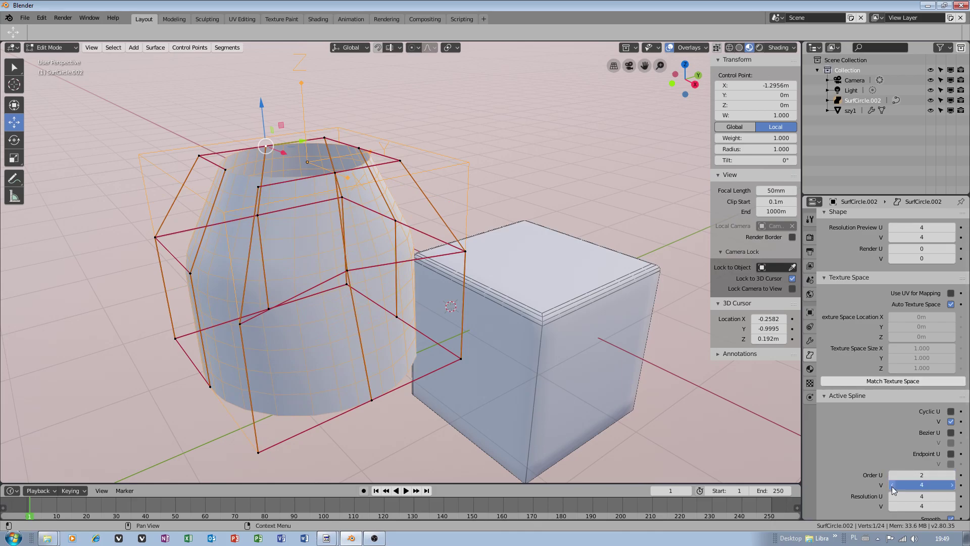
pyautogui.click(894, 485)
pyautogui.click(951, 485)
pyautogui.moveTo(361, 258); pyautogui.dragTo(425, 353, button='middle')
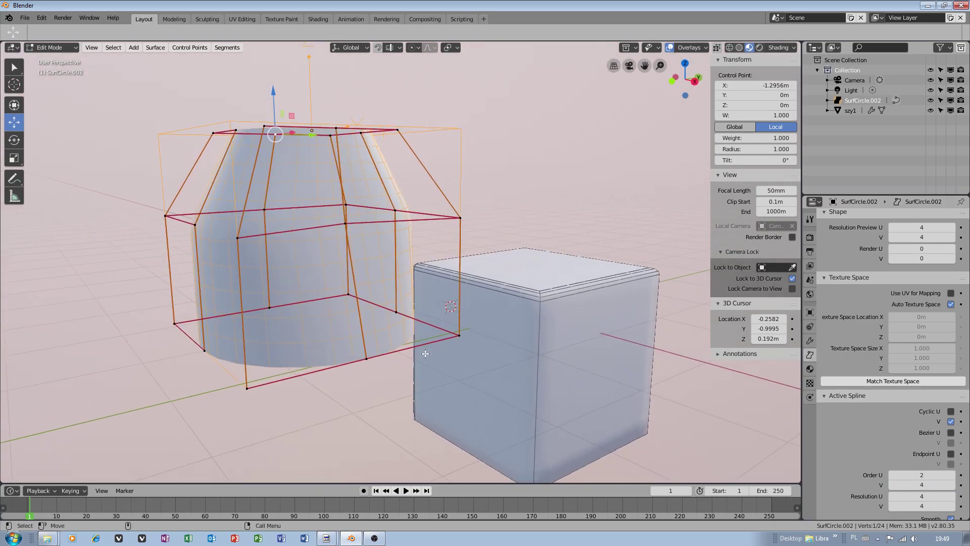
pyautogui.moveTo(480, 303)
pyautogui.mouseDown(button='middle')
pyautogui.moveTo(401, 332)
pyautogui.moveTo(379, 308)
pyautogui.moveTo(498, 309)
pyautogui.mouseUp(button='middle')
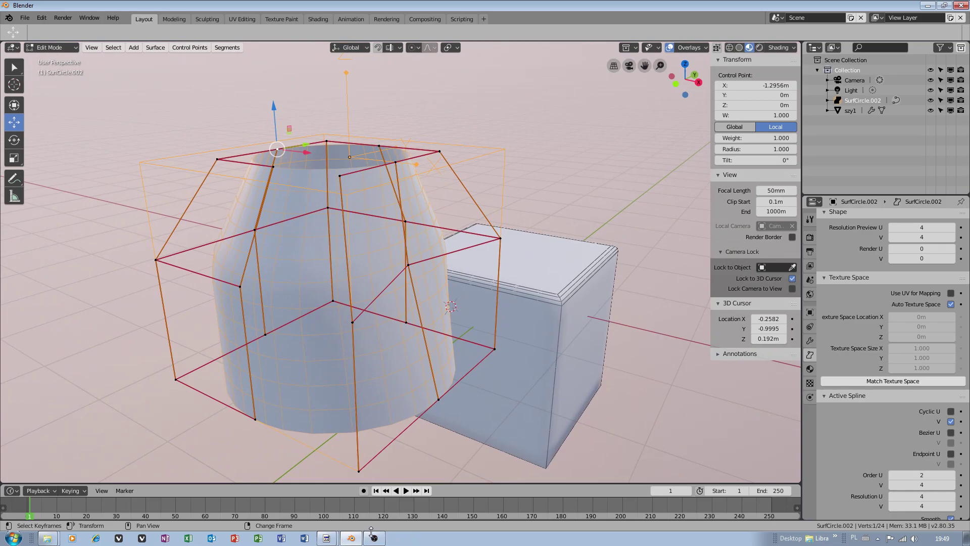
# Switch to the browser's developer.blender.org login page and log in with the account e-mail and password
pyautogui.click(326, 538)
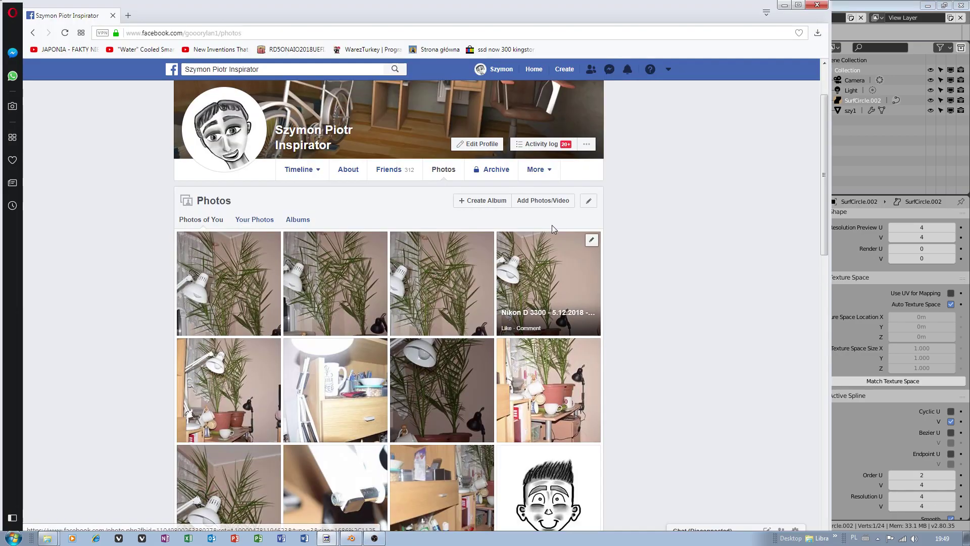
pyautogui.click(784, 5)
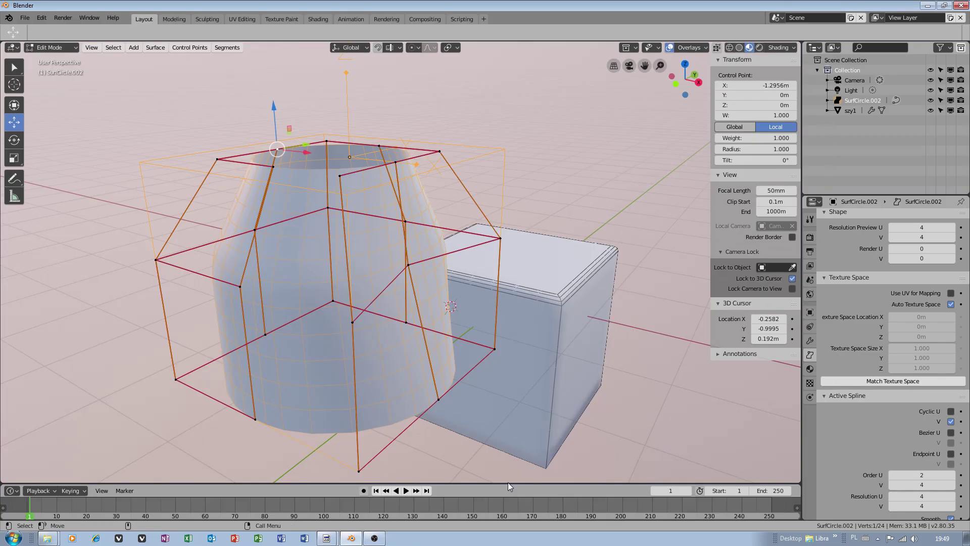
pyautogui.click(328, 538)
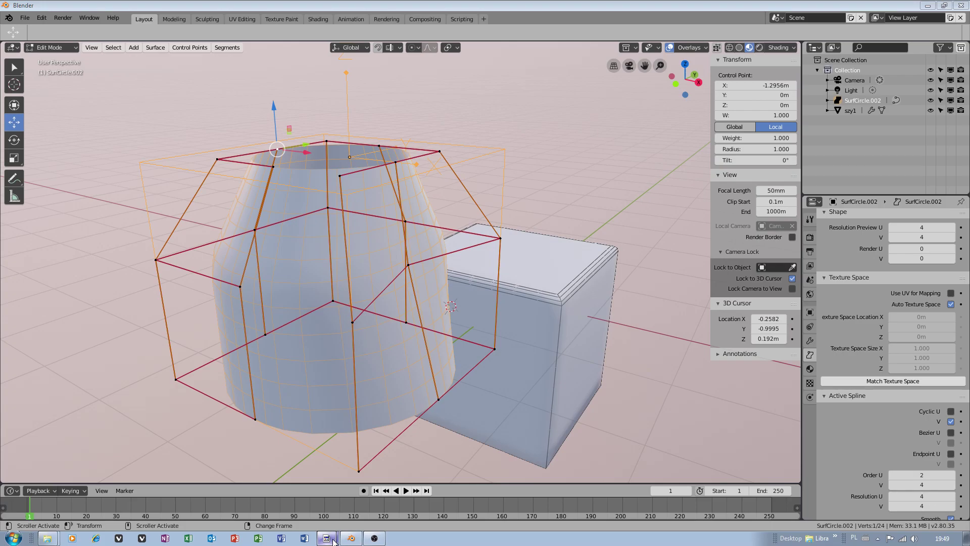
pyautogui.click(321, 502)
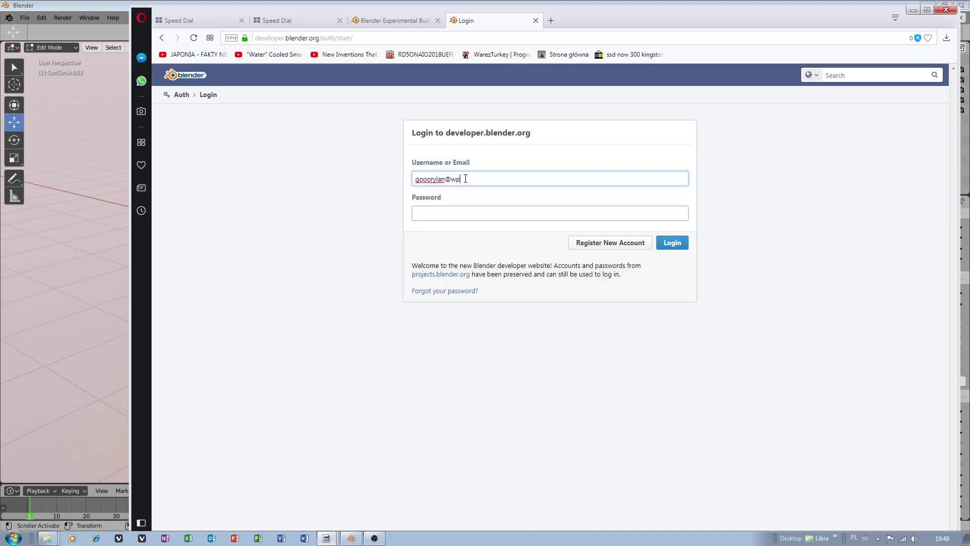
pyautogui.click(470, 213)
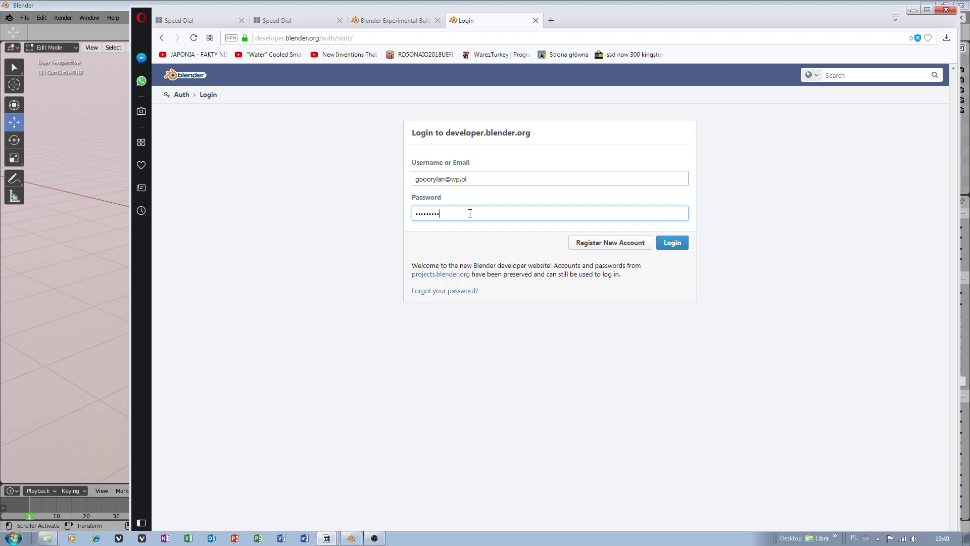
pyautogui.click(665, 247)
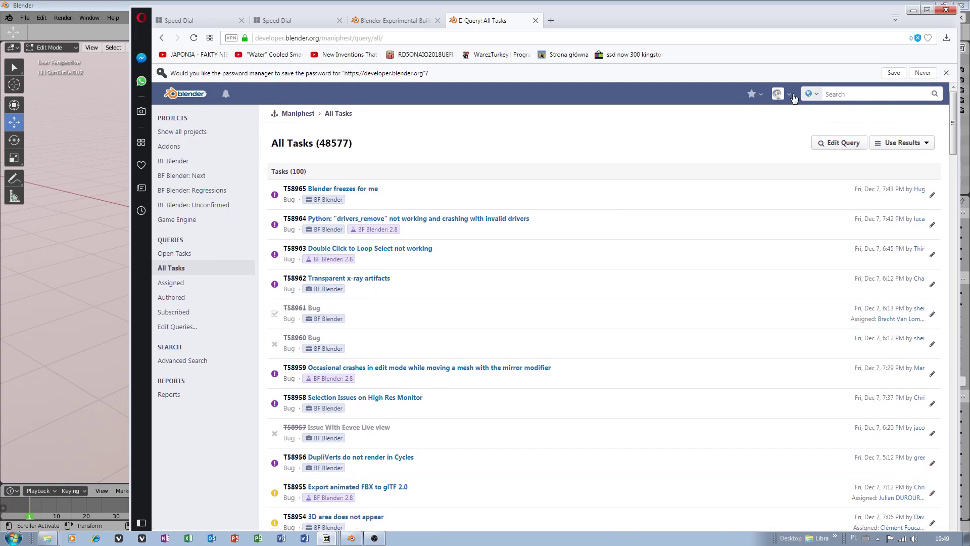
# Open the logged-in account's profile and its report T58922, "Unable to Create Lofted shapes from NURBS Circle"
pyautogui.click(784, 82)
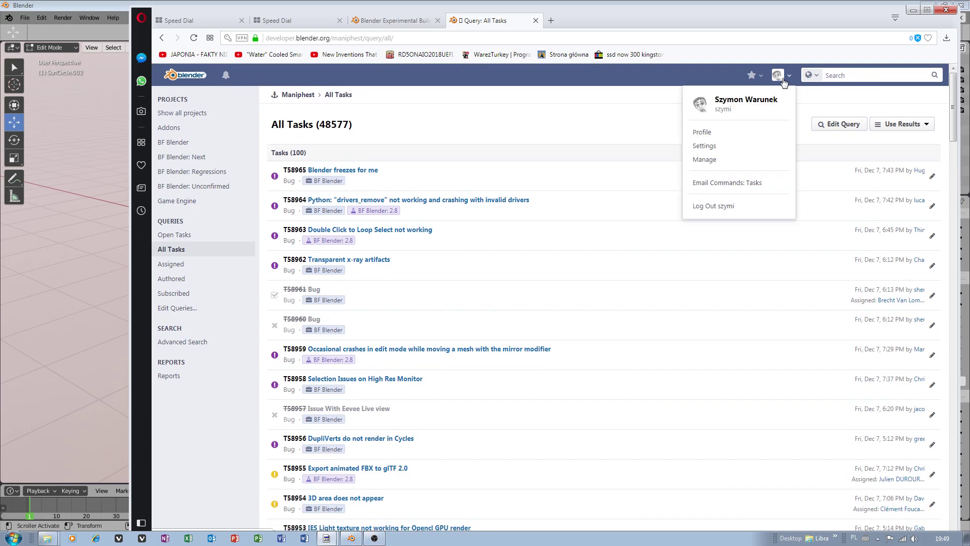
pyautogui.click(718, 133)
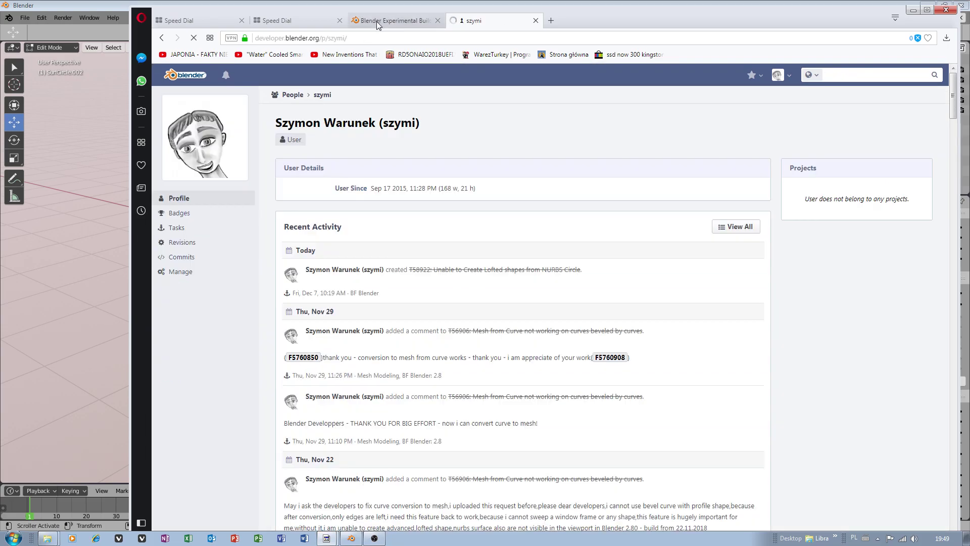
pyautogui.click(465, 275)
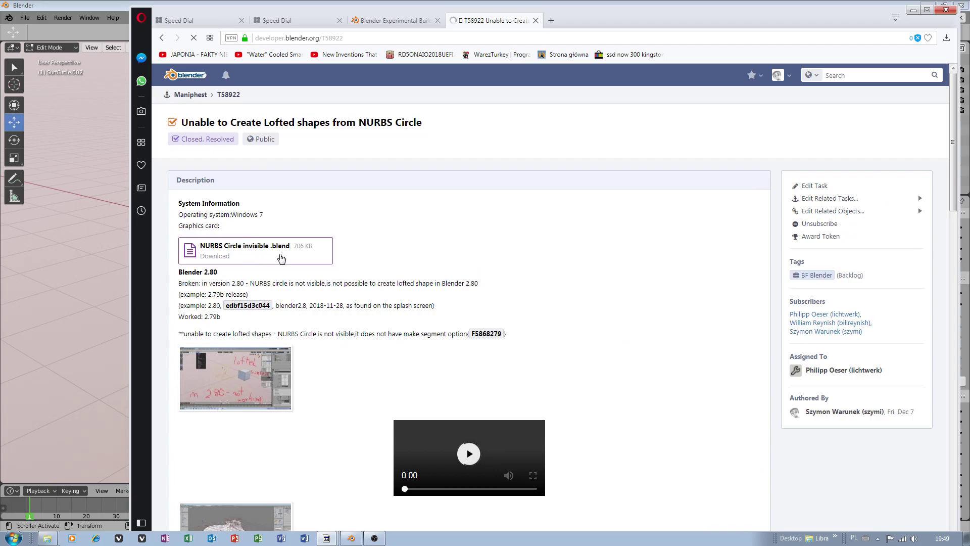
# Read through the description, developer comments and closing commit of report T58922
pyautogui.scroll(-2, 302, 267)
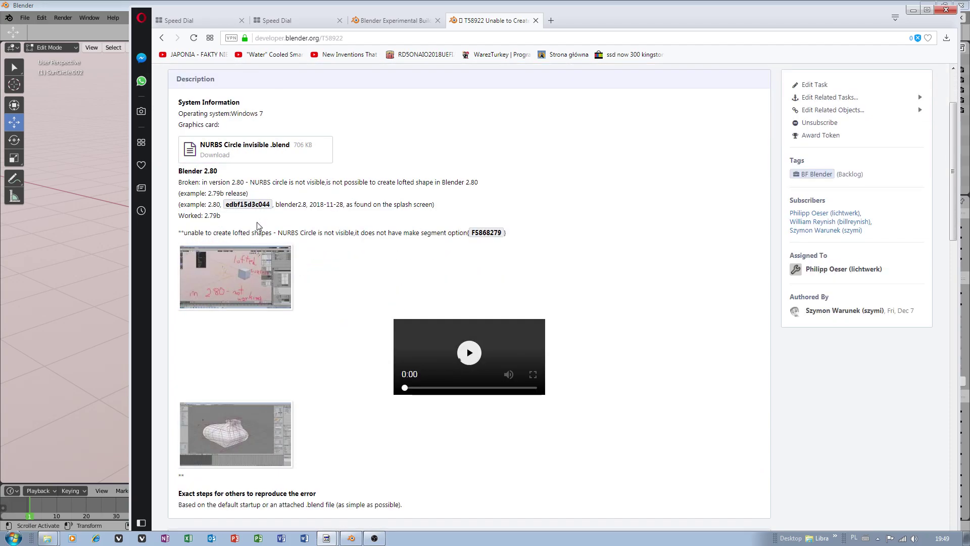
pyautogui.scroll(-6, 263, 227)
pyautogui.scroll(-4, 292, 246)
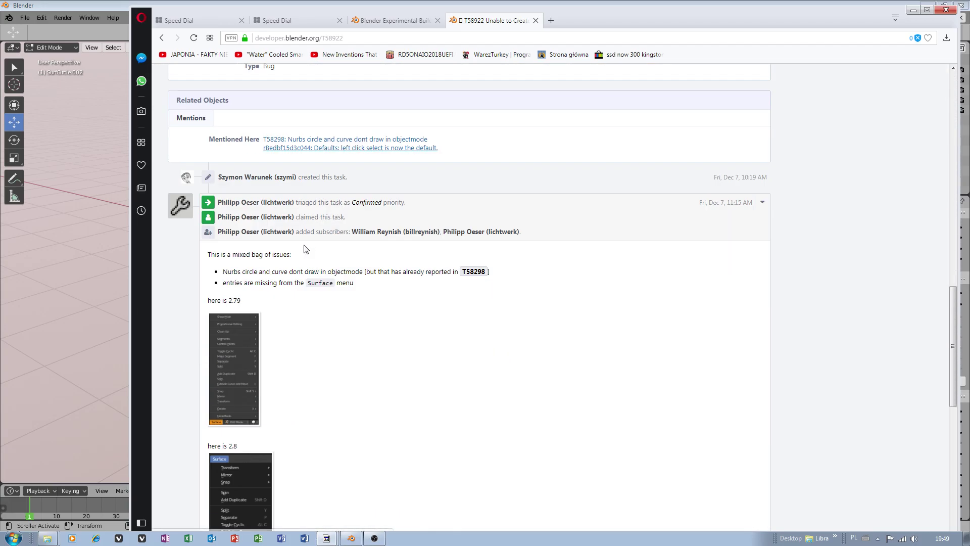
pyautogui.scroll(-6, 361, 240)
pyautogui.scroll(-3, 362, 240)
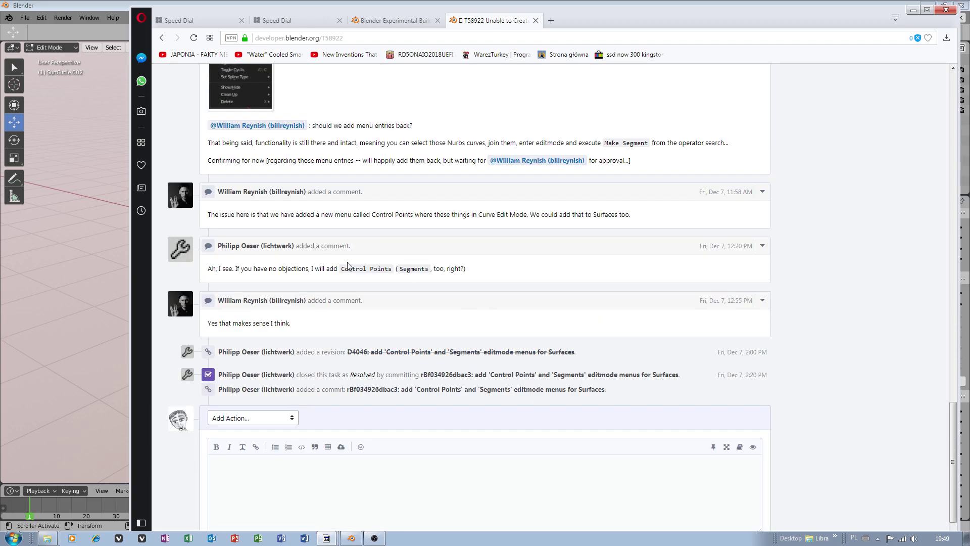
# Return to Blender and switch the lofted surface from Edit Mode to Object Mode
pyautogui.click(914, 10)
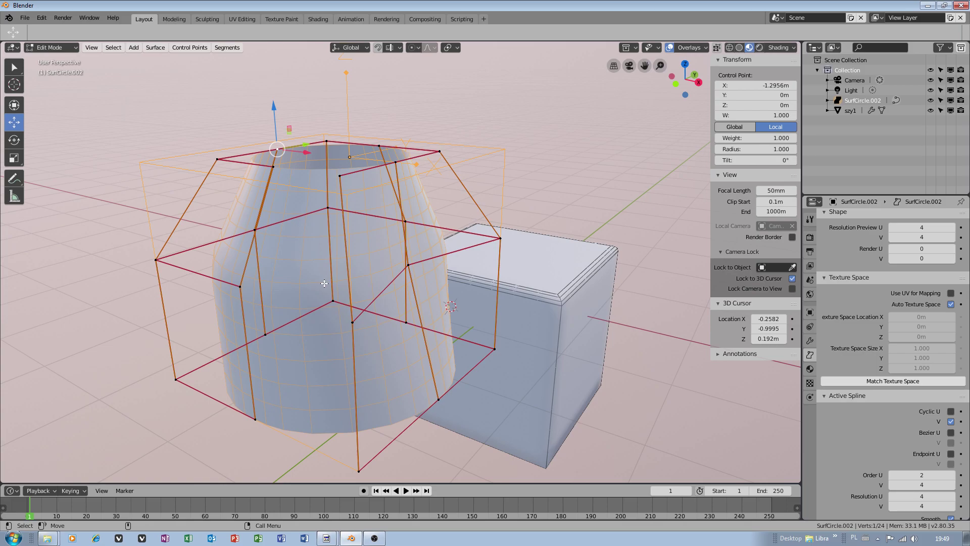
pyautogui.moveTo(373, 227); pyautogui.dragTo(399, 225, button='middle')
pyautogui.scroll(-4, 401, 253)
pyautogui.click(51, 47)
pyautogui.click(50, 59)
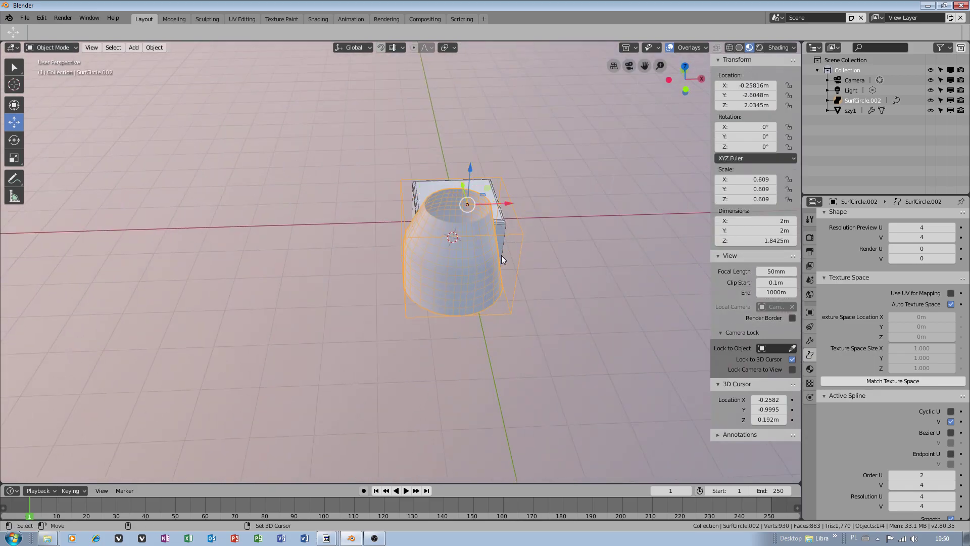
# Move the lofted surface along X, clear of the cube, to about X 3.34 m, and deselect it
pyautogui.click(316, 206)
pyautogui.click(449, 182)
pyautogui.click(482, 270)
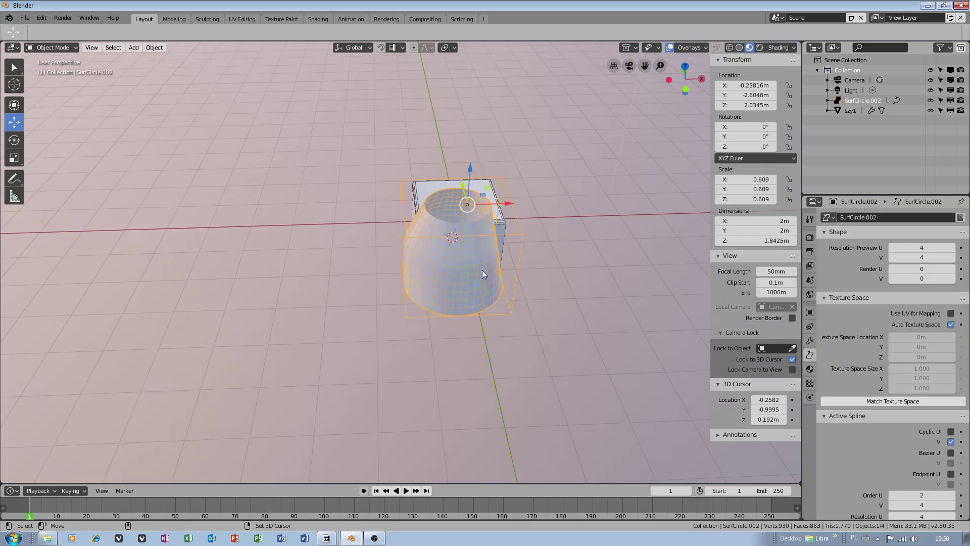
pyautogui.moveTo(482, 270); pyautogui.dragTo(416, 256, button='middle')
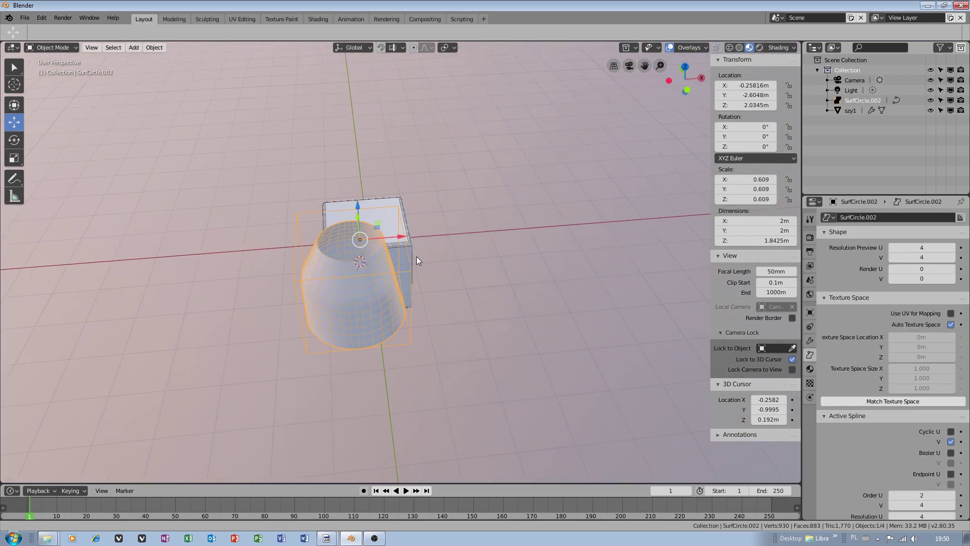
pyautogui.moveTo(395, 235); pyautogui.dragTo(566, 230)
pyautogui.keyDown('shift'); pyautogui.moveTo(328, 225); pyautogui.dragTo(465, 237, button='middle'); pyautogui.keyUp('shift')
pyautogui.click(155, 152)
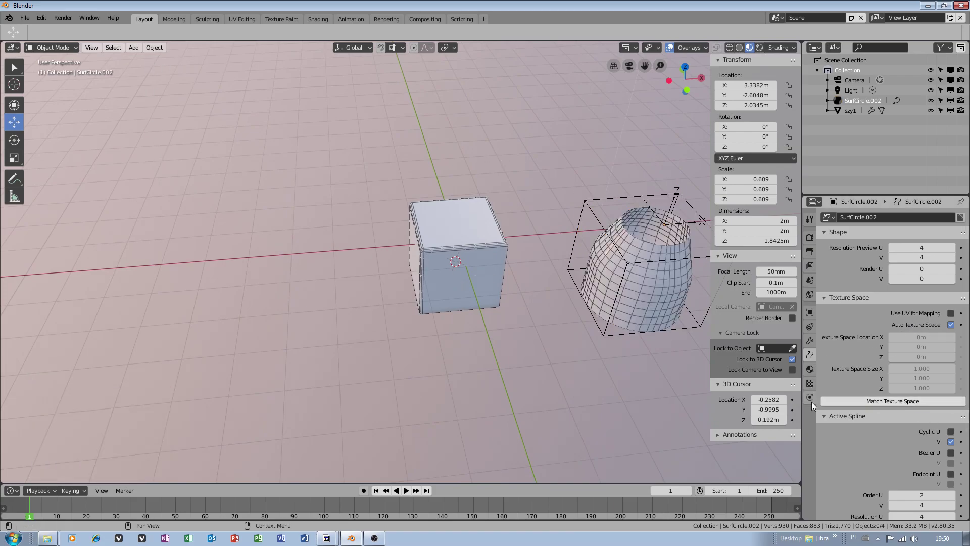
# Show the object's viewport display settings and add a Nurbs Circle surface at the 3D cursor
pyautogui.click(810, 313)
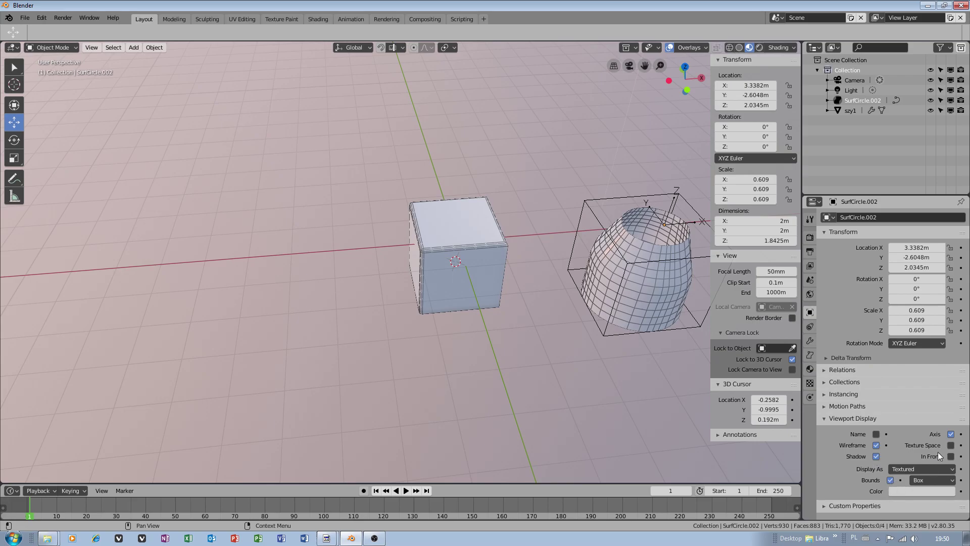
pyautogui.click(151, 47)
pyautogui.moveTo(136, 47)
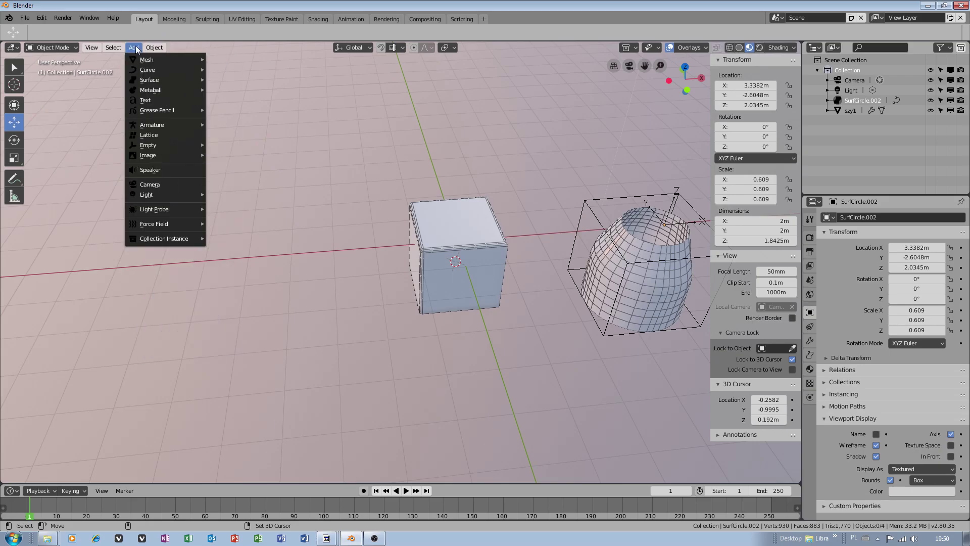
pyautogui.moveTo(149, 73)
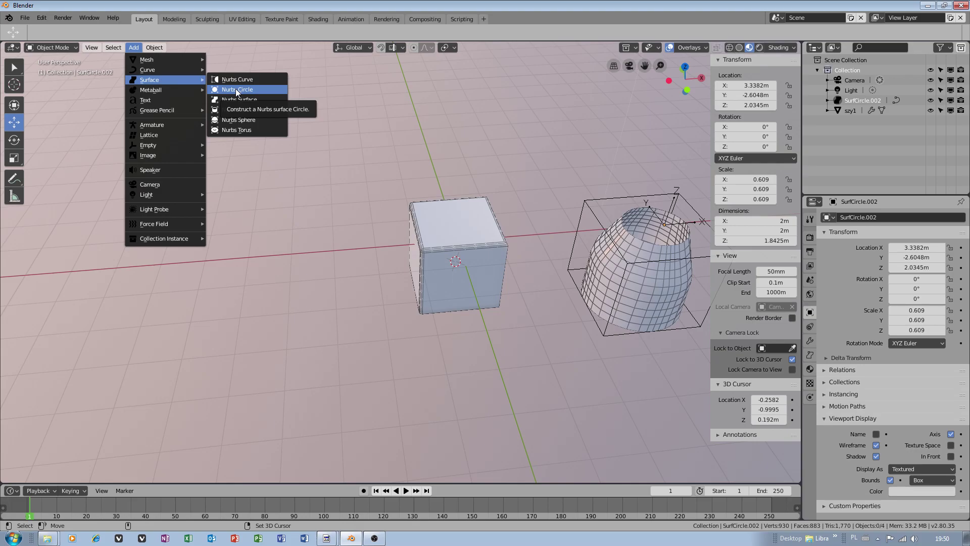
pyautogui.click(235, 88)
# Move the new Nurbs circle -4.52 m along X and turn on its box bounds display
pyautogui.moveTo(473, 259); pyautogui.dragTo(260, 280)
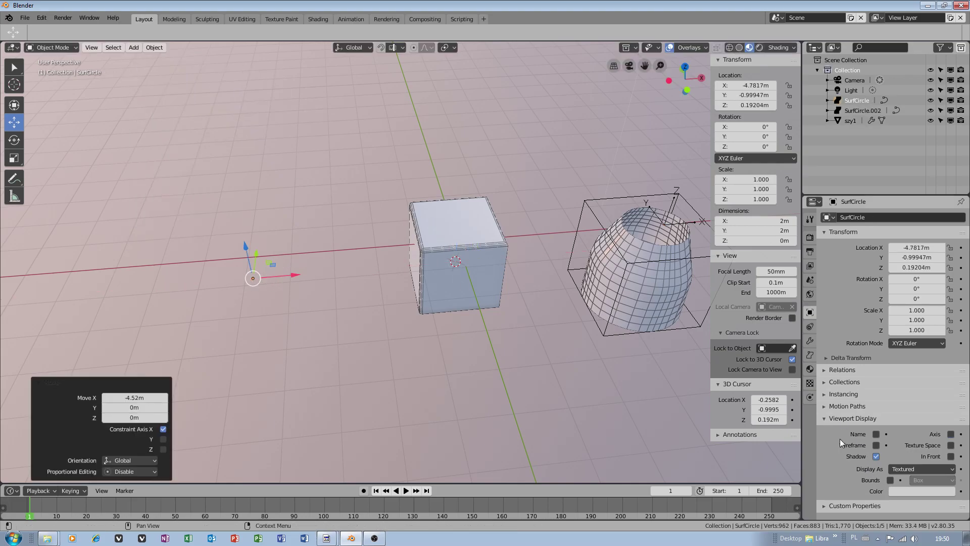
pyautogui.click(891, 480)
pyautogui.moveTo(311, 292); pyautogui.dragTo(374, 316, button='middle')
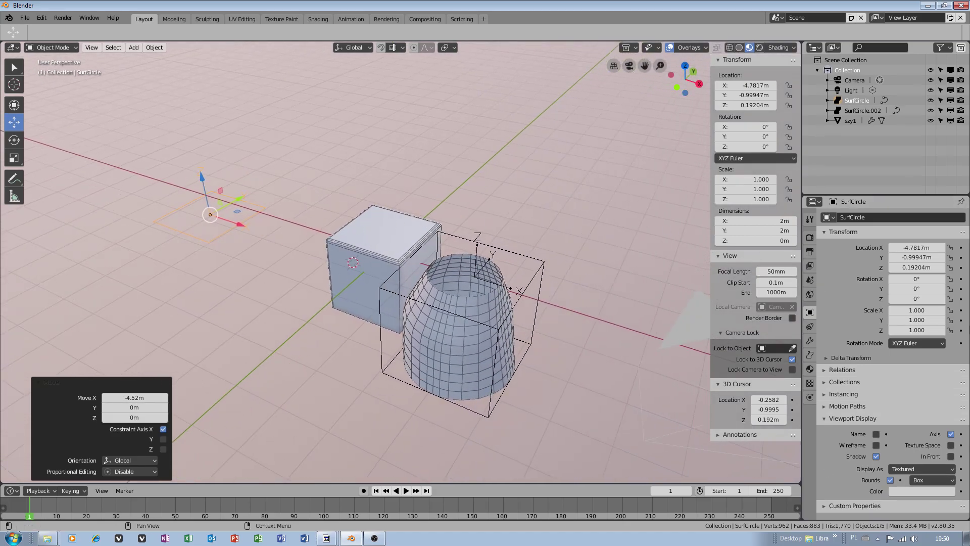
# Switch the new Nurbs circle to Edit Mode and move its X 1 m control point 0.25 m along X
pyautogui.click(70, 48)
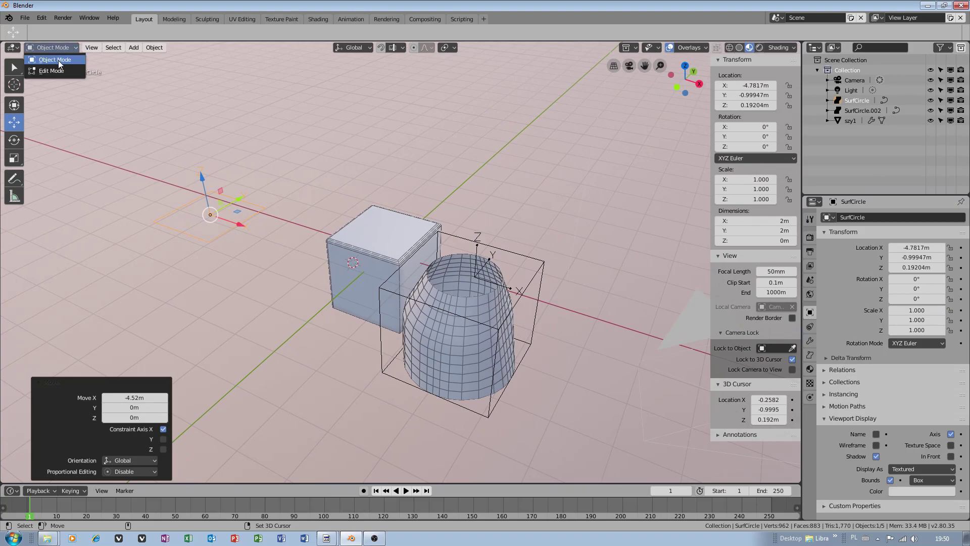
pyautogui.click(55, 71)
pyautogui.moveTo(233, 238); pyautogui.dragTo(263, 234, button='middle')
pyautogui.scroll(3, 263, 233)
pyautogui.click(190, 268)
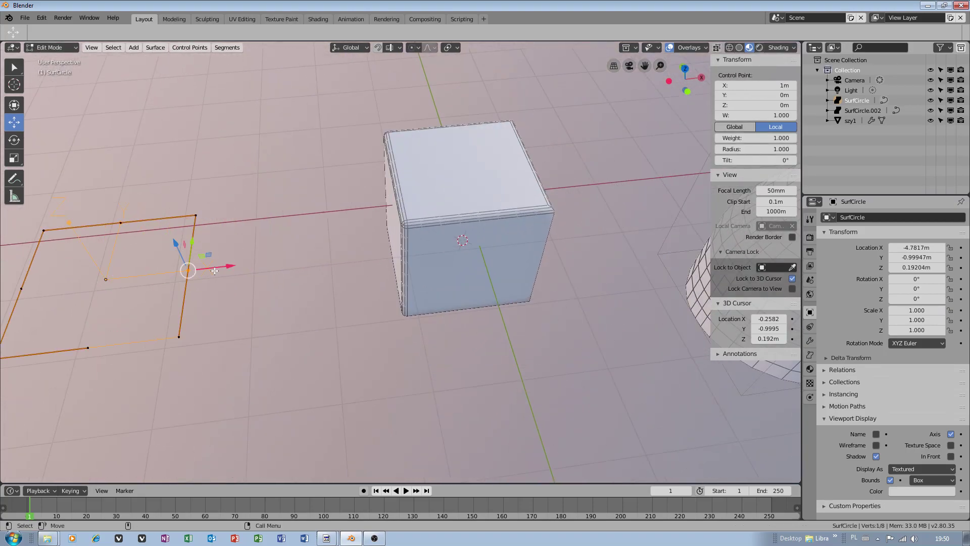
pyautogui.moveTo(215, 271); pyautogui.dragTo(236, 272)
# Move the opposite control point -0.456 m along X and the Y -1 m control point 0.0355 m in X and -0.0222 m in Z
pyautogui.moveTo(236, 272); pyautogui.dragTo(121, 194, button='middle')
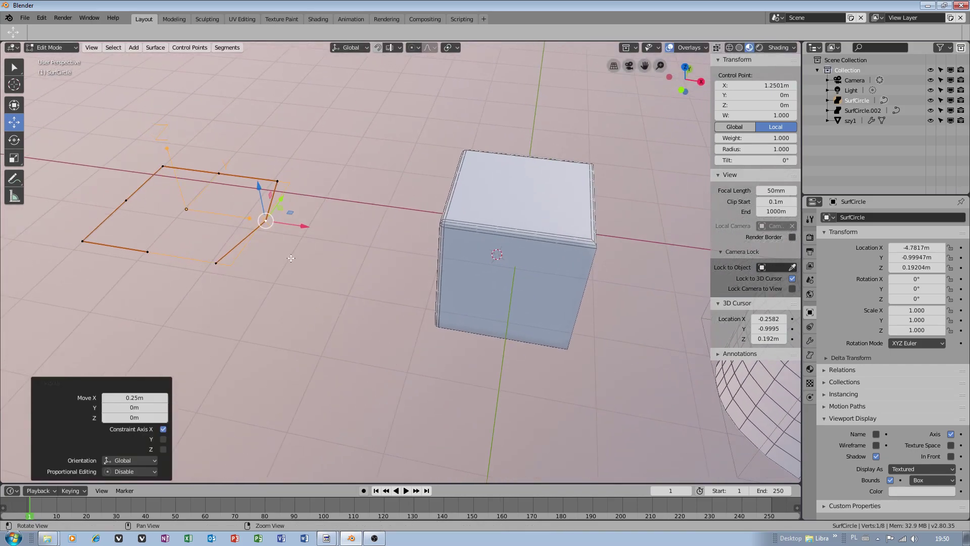
pyautogui.click(122, 197)
pyautogui.moveTo(154, 205); pyautogui.dragTo(126, 202)
pyautogui.keyDown('shift'); pyautogui.moveTo(181, 226); pyautogui.dragTo(269, 311, button='middle'); pyautogui.keyUp('shift')
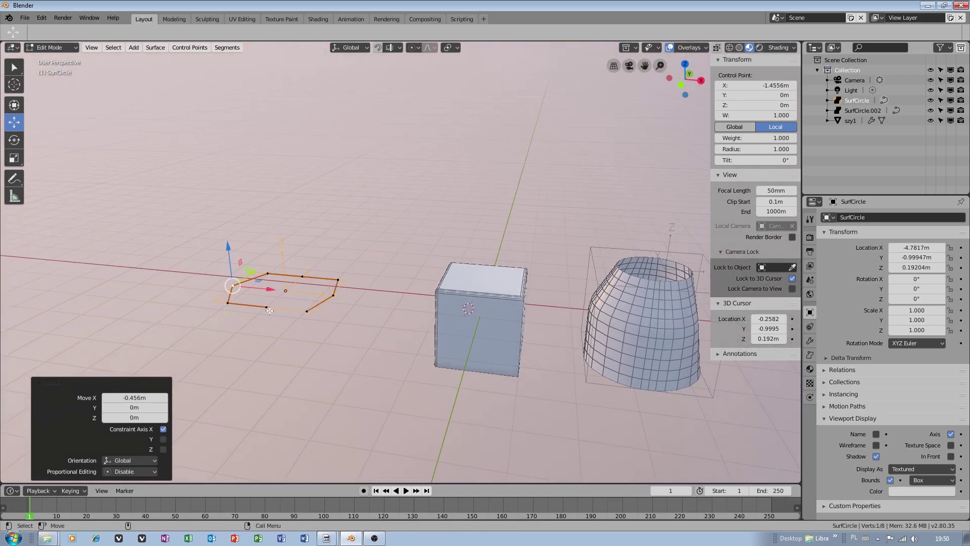
pyautogui.click(269, 308)
pyautogui.moveTo(279, 296); pyautogui.dragTo(281, 296)
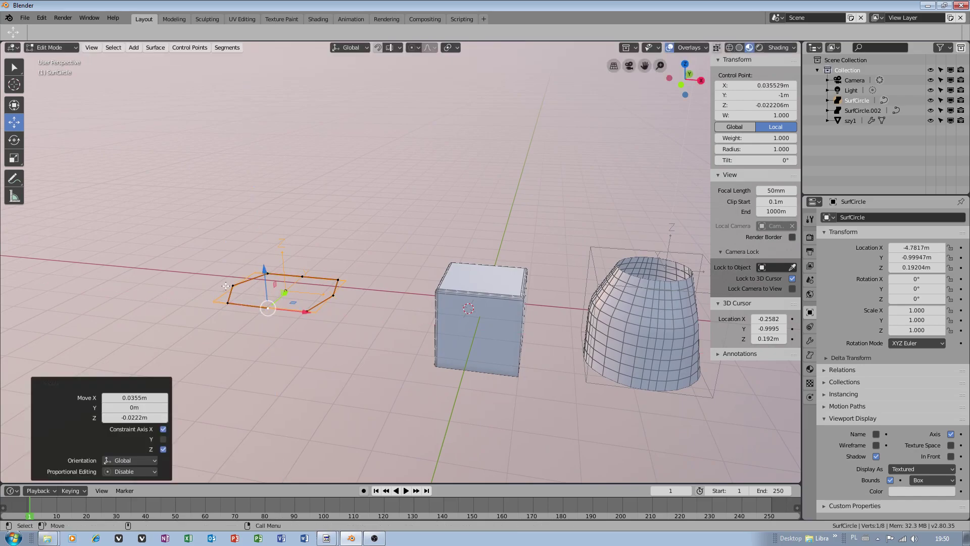
# Select all control points of the circle, duplicate them in place and raise the copy to about Z 2.24 m
pyautogui.moveTo(194, 261); pyautogui.dragTo(276, 338)
pyautogui.hotkey('ctrl', 'z')
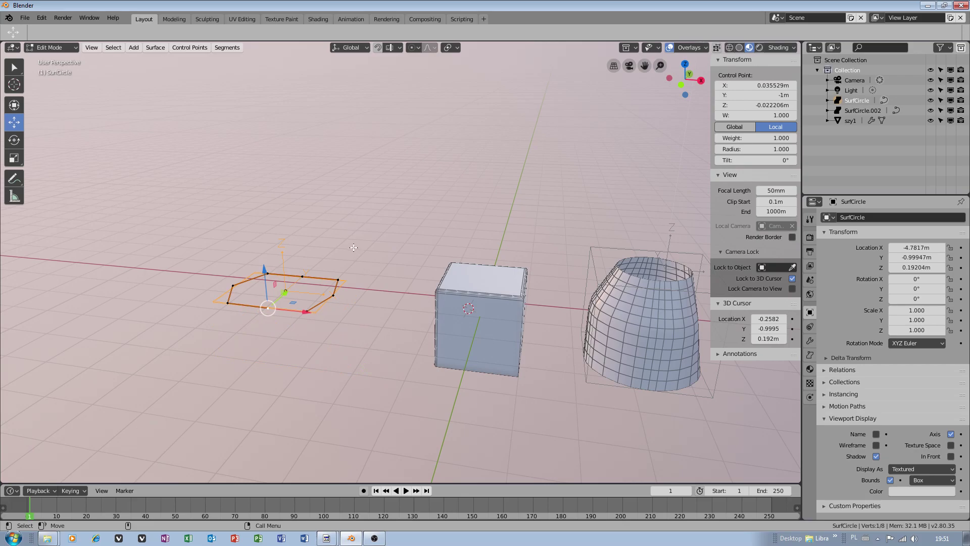
pyautogui.moveTo(249, 228)
pyautogui.keyDown('ctrl'); pyautogui.mouseDown(button='right')
pyautogui.moveTo(190, 302)
pyautogui.moveTo(371, 296)
pyautogui.moveTo(365, 278)
pyautogui.mouseUp(button='right'); pyautogui.keyUp('ctrl')
pyautogui.keyDown('shift'); pyautogui.click(283, 310); pyautogui.keyUp('shift')
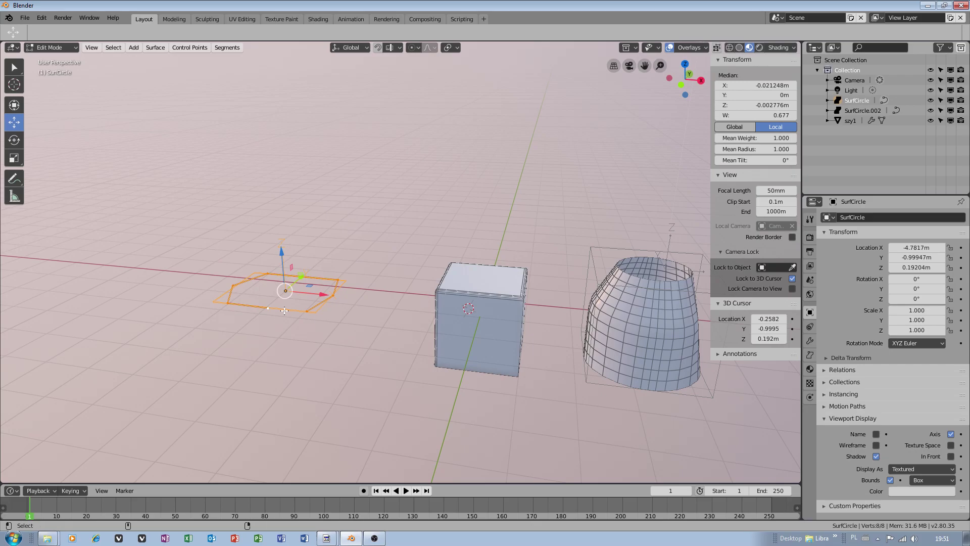
pyautogui.hotkey('shift', 'd')
pyautogui.press('Escape')
pyautogui.moveTo(284, 276); pyautogui.dragTo(272, 155)
# Duplicate the raised circle, place the copy at about Z 3.38 m and scale it to 0.4
pyautogui.hotkey('shift', 'd')
pyautogui.press('Escape')
pyautogui.hotkey('shift', 'space')
pyautogui.press('s')
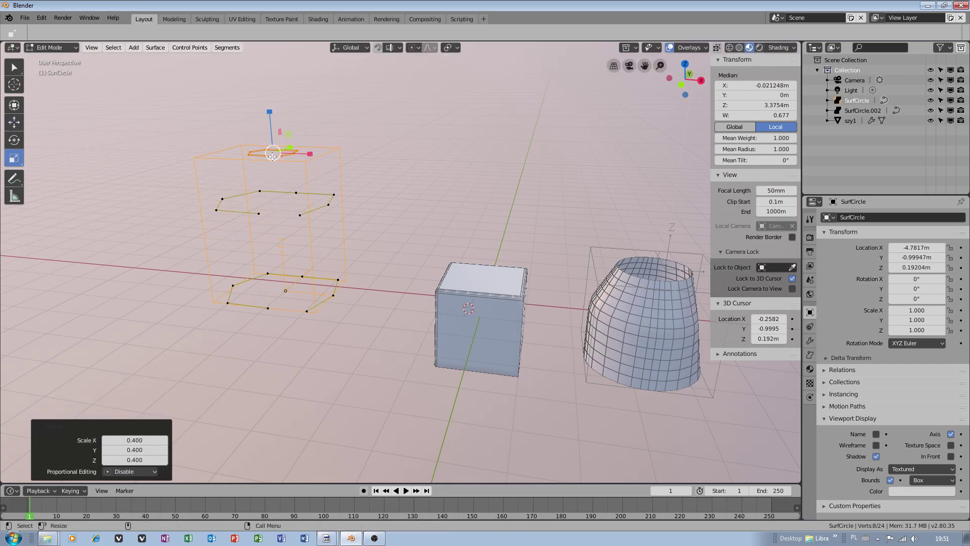
# Duplicate the small circle, raise the copy along Z to about 4.18 m and clear the selection
pyautogui.hotkey('shift', 'd')
pyautogui.press('Escape')
pyautogui.hotkey('shift', 'space')
pyautogui.press('g')
pyautogui.moveTo(269, 114); pyautogui.dragTo(260, 91)
pyautogui.click(248, 216)
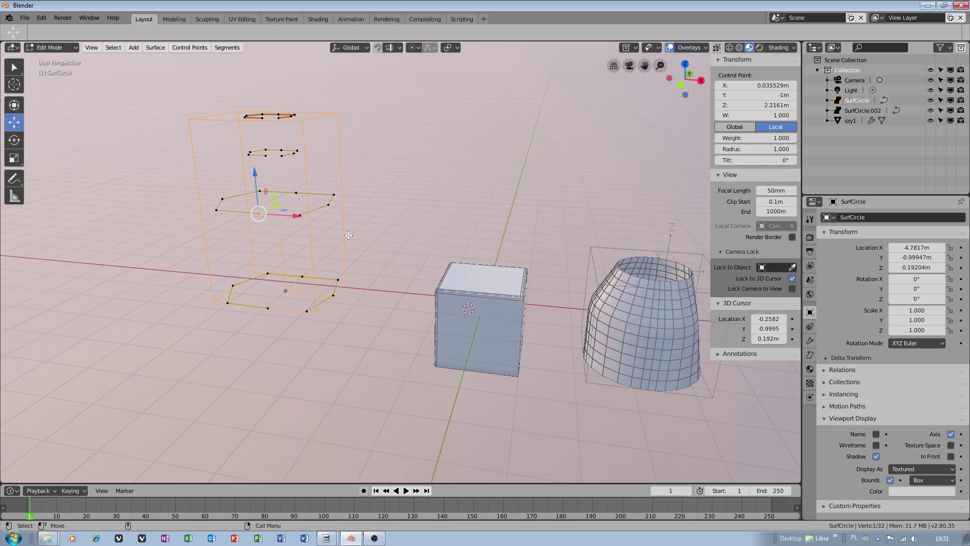
pyautogui.click(399, 236)
pyautogui.moveTo(399, 236); pyautogui.dragTo(316, 260, button='middle')
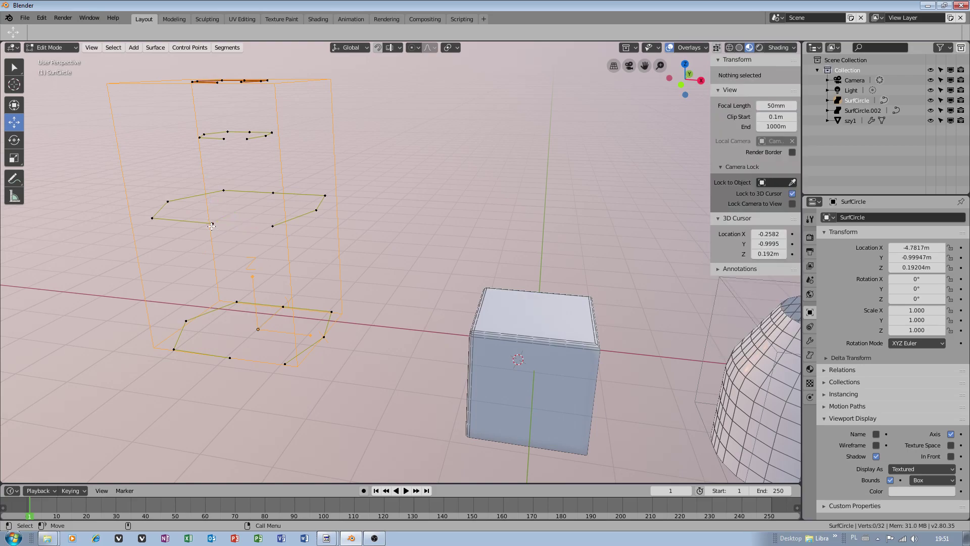
# Check the active key configuration in the input preferences, then put the preferences window away
pyautogui.click(42, 18)
pyautogui.click(58, 138)
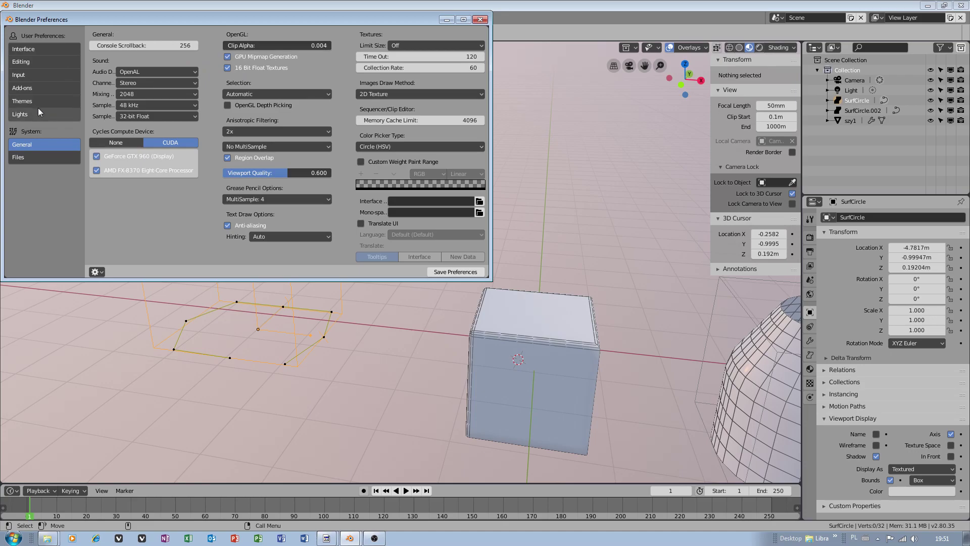
pyautogui.click(32, 76)
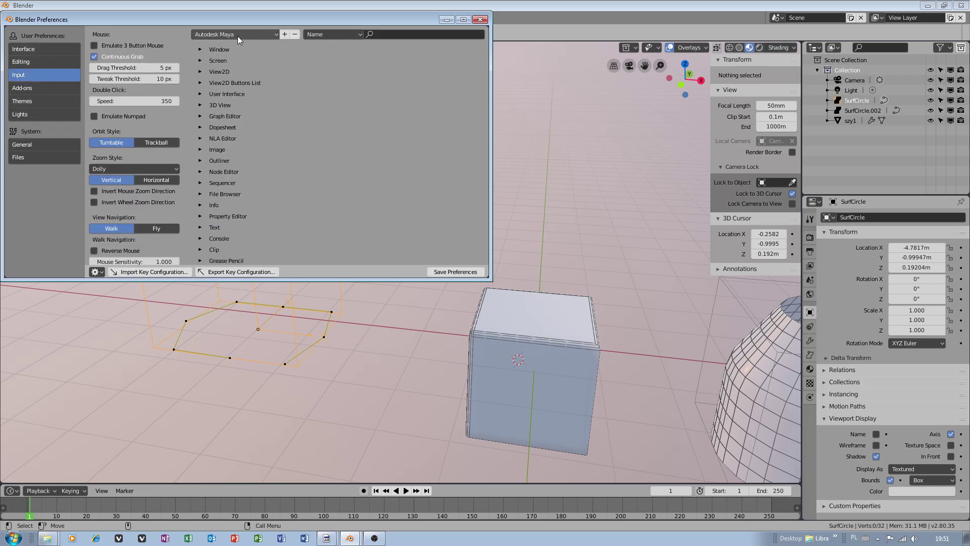
pyautogui.click(447, 21)
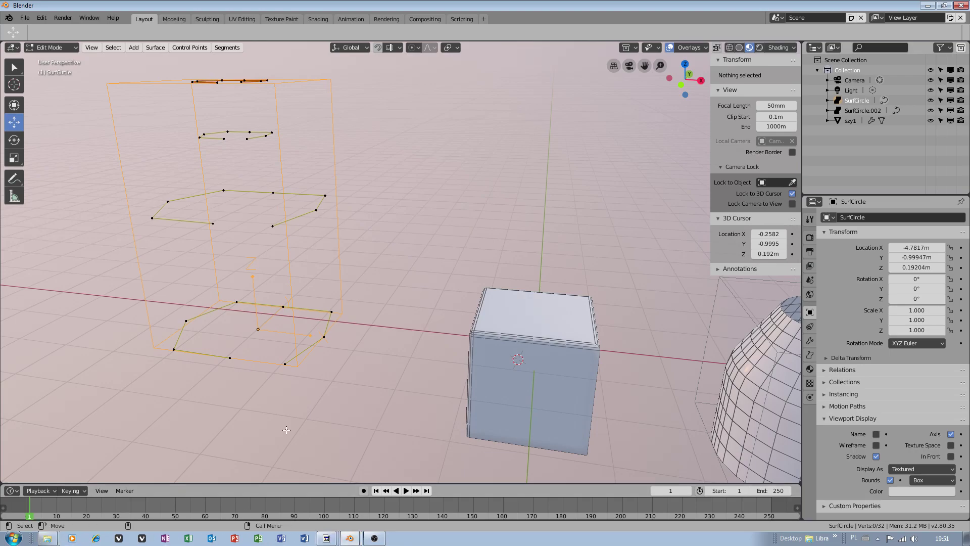
# Switch to Windows Explorer, look into Blender's 2.80/scripts/presets/keyconfig folder for the keymap files, and return to Blender
pyautogui.click(46, 540)
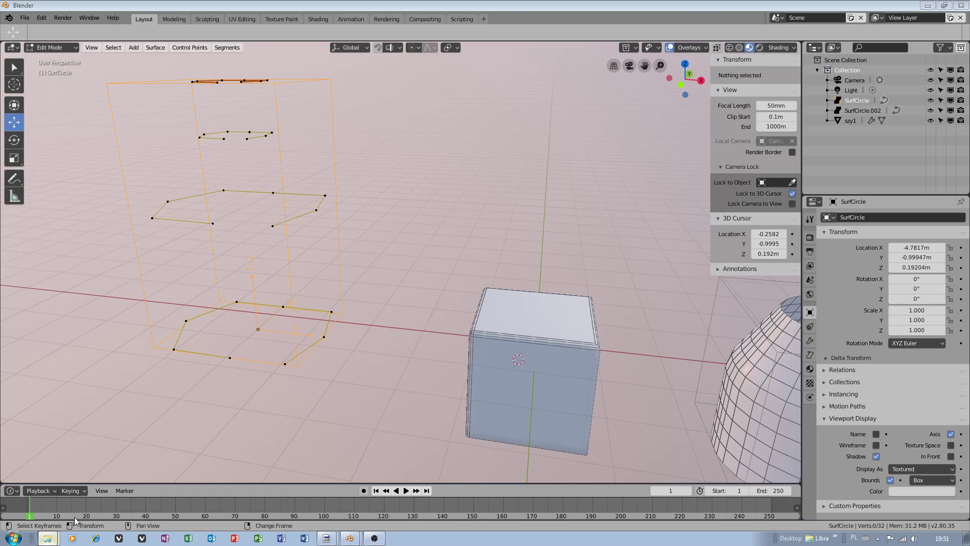
pyautogui.scroll(12, 322, 169)
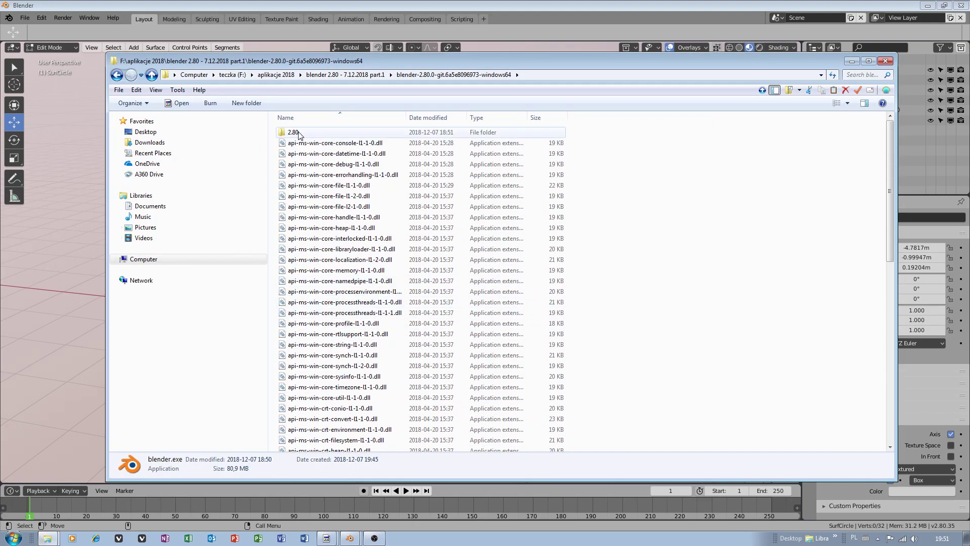
pyautogui.doubleClick(302, 133)
pyautogui.doubleClick(307, 154)
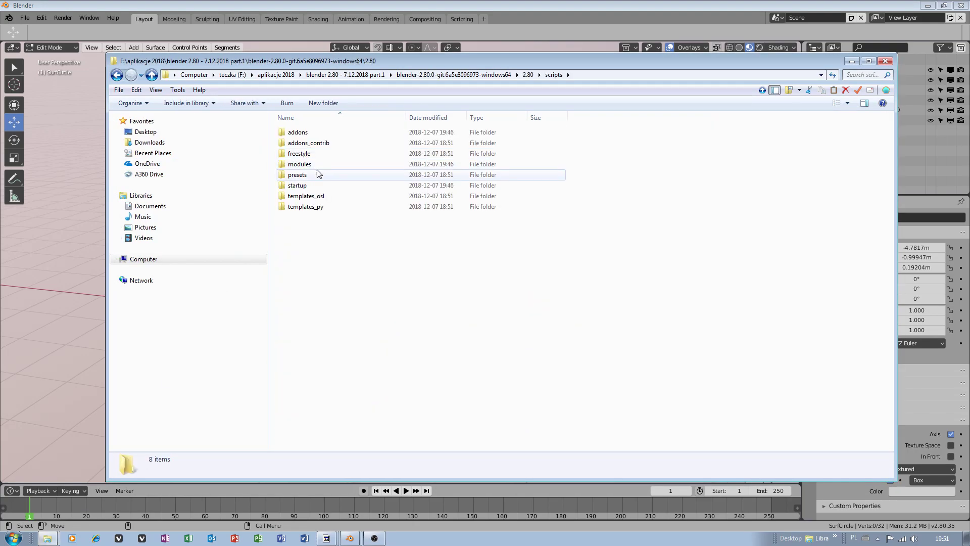
pyautogui.doubleClick(307, 175)
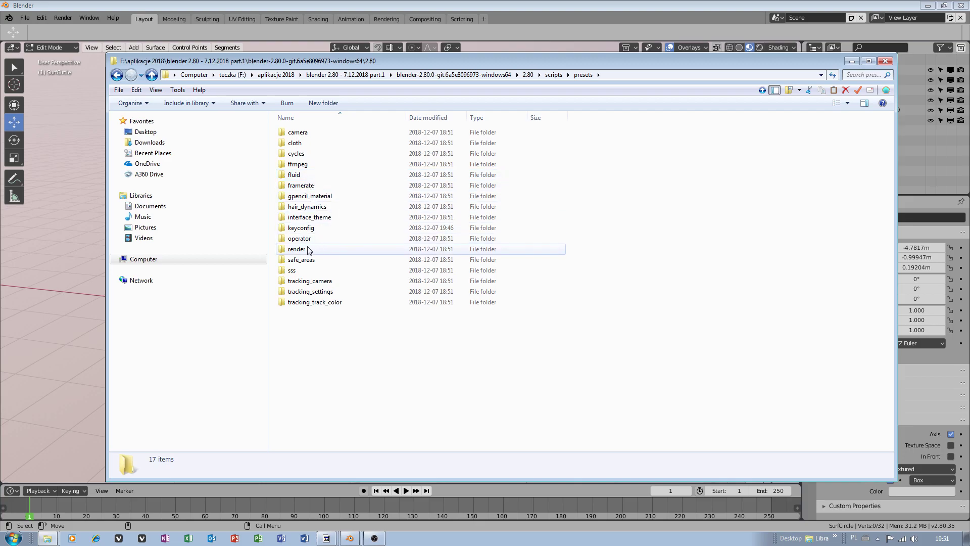
pyautogui.doubleClick(309, 228)
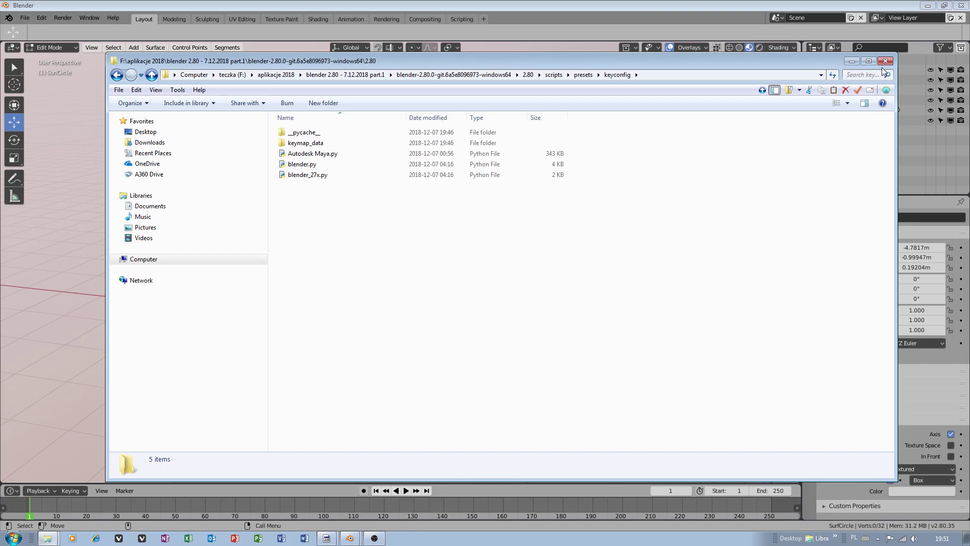
pyautogui.click(852, 61)
# Select the large circle second from the base, duplicate it and move the copy 0.548 m up along Z
pyautogui.keyDown('alt'); pyautogui.moveTo(301, 171); pyautogui.dragTo(346, 222, button='middle'); pyautogui.keyUp('alt')
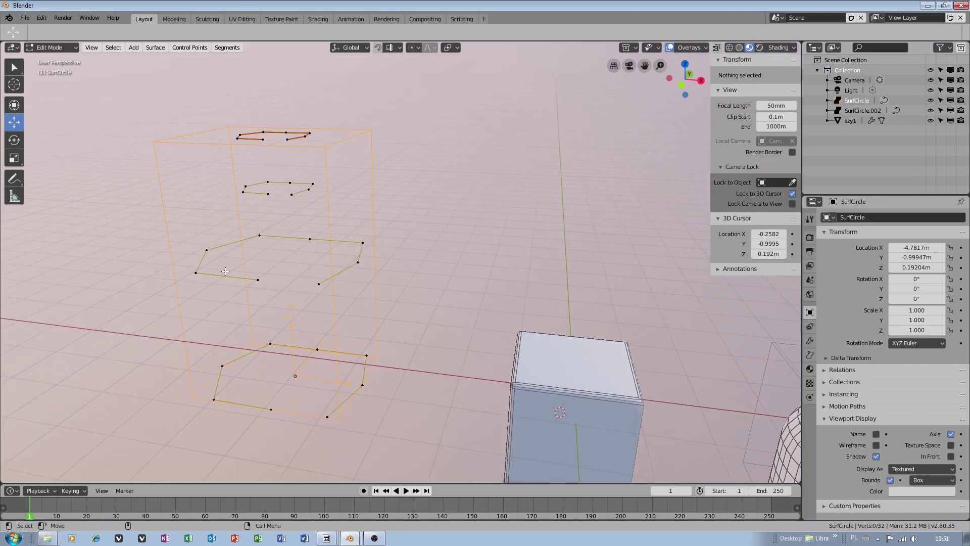
pyautogui.click(196, 273)
pyautogui.keyDown('alt'); pyautogui.moveTo(191, 322); pyautogui.dragTo(201, 306); pyautogui.keyUp('alt')
pyautogui.click(299, 305)
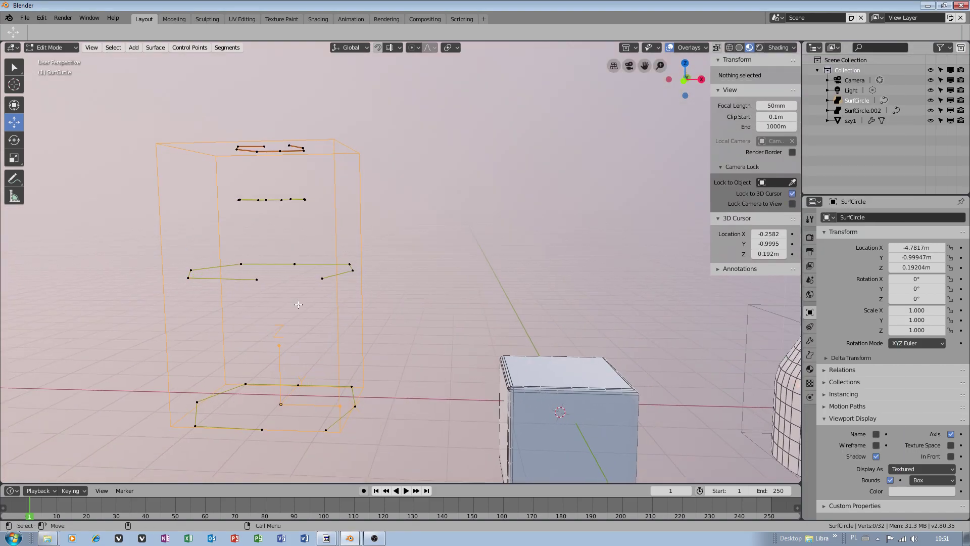
pyautogui.moveTo(387, 289)
pyautogui.keyDown('ctrl'); pyautogui.mouseDown(button='right')
pyautogui.moveTo(401, 275)
pyautogui.moveTo(323, 228)
pyautogui.moveTo(154, 256)
pyautogui.moveTo(218, 300)
pyautogui.moveTo(342, 302)
pyautogui.mouseUp(button='right'); pyautogui.keyUp('ctrl')
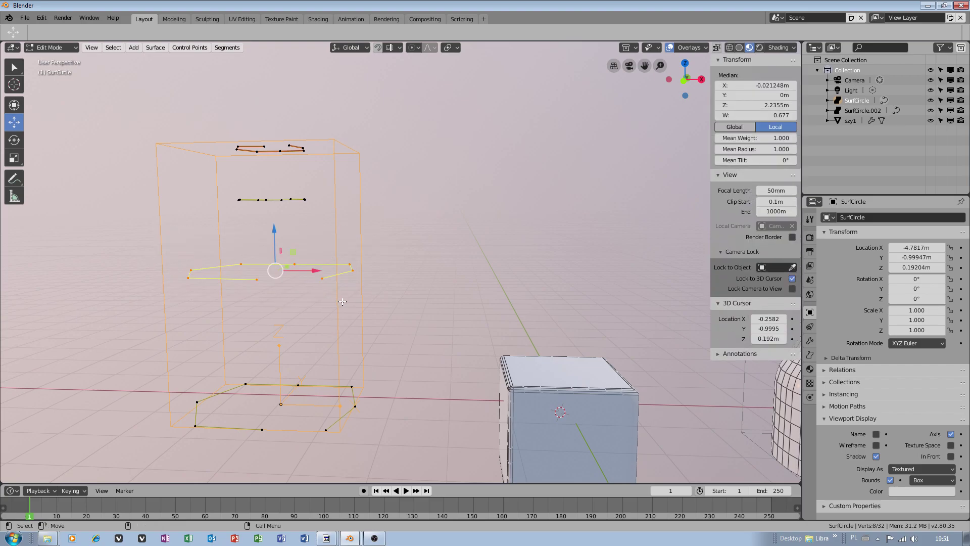
pyautogui.hotkey('shift', 'd')
pyautogui.press('Escape')
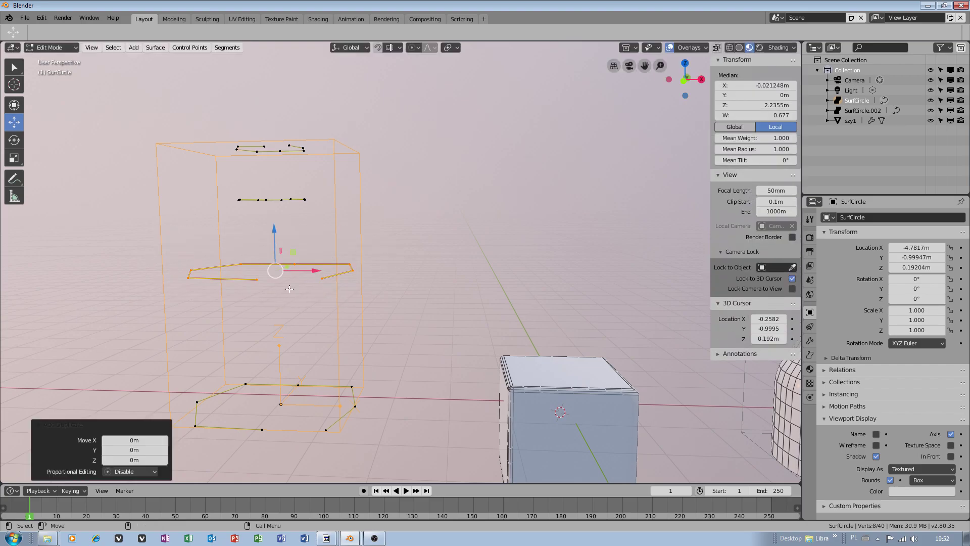
pyautogui.press('g')
pyautogui.press('z')
pyautogui.moveTo(276, 244); pyautogui.dragTo(274, 213)
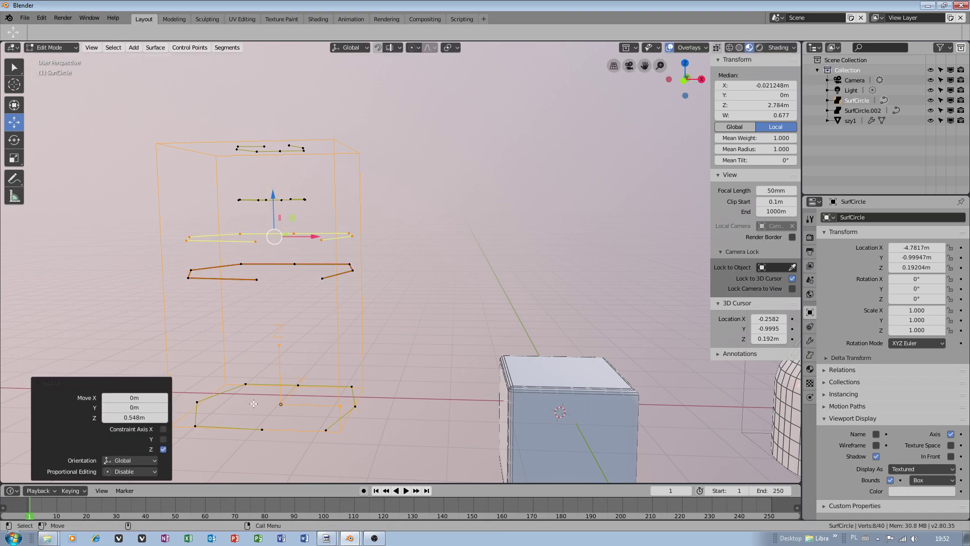
# Select the base circle, duplicate it, place the copy a short distance above it along Z and clear the selection
pyautogui.moveTo(405, 398); pyautogui.dragTo(409, 383, button='middle')
pyautogui.hotkey('alt', 'a')
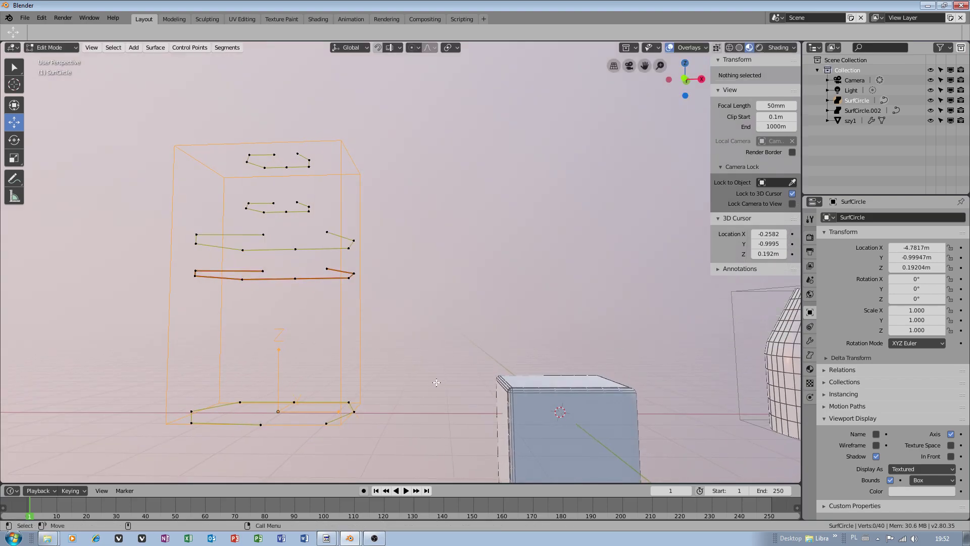
pyautogui.moveTo(429, 390)
pyautogui.keyDown('ctrl'); pyautogui.mouseDown(button='right')
pyautogui.moveTo(121, 402)
pyautogui.moveTo(333, 408)
pyautogui.mouseUp(button='right'); pyautogui.keyUp('ctrl')
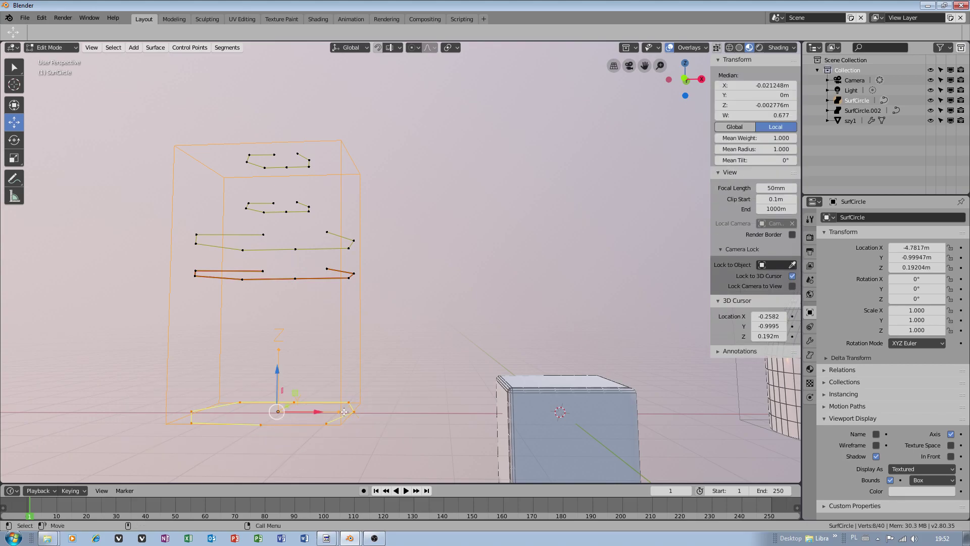
pyautogui.hotkey('shift', 'd')
pyautogui.press('z')
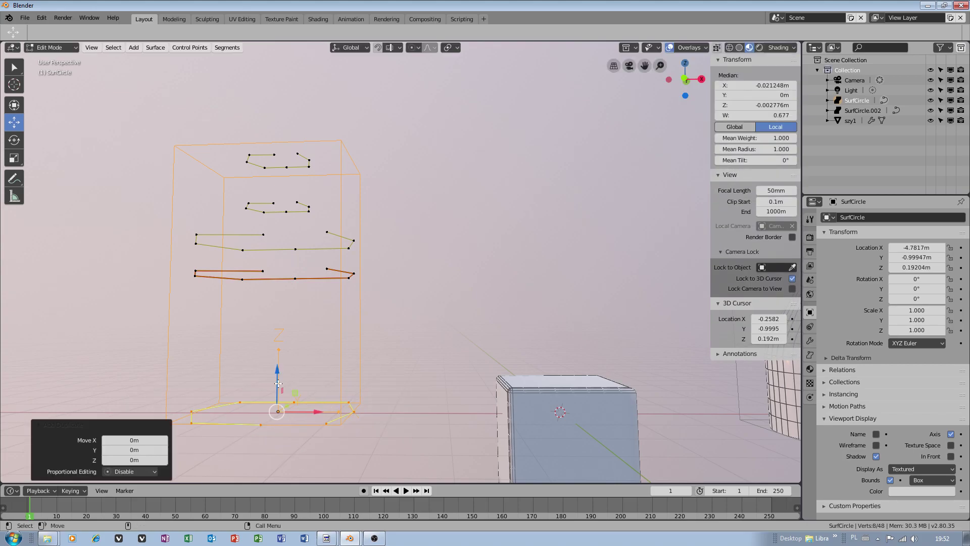
pyautogui.click(275, 336)
pyautogui.hotkey('alt', 'a')
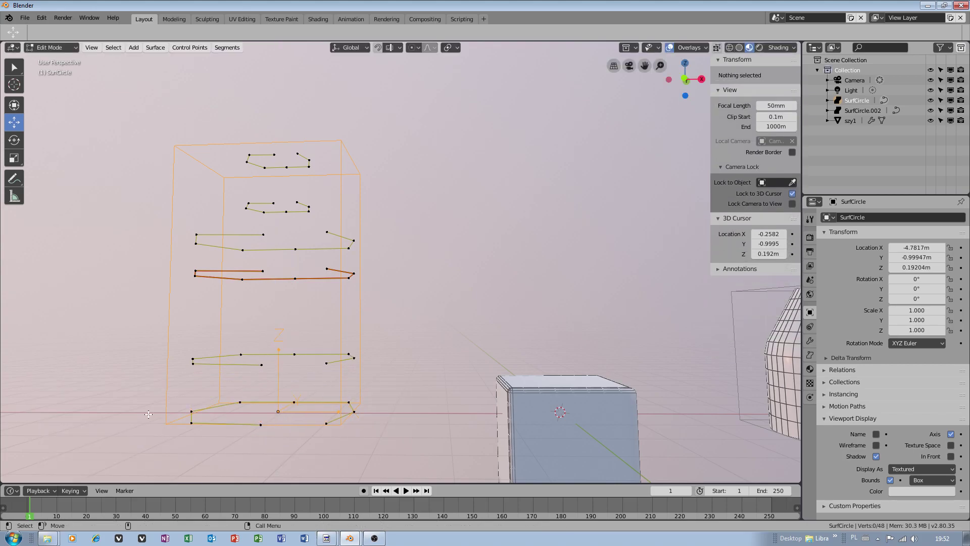
# Select all six circles and make a segment between them to loft a bottle-shaped surface
pyautogui.moveTo(175, 429)
pyautogui.keyDown('ctrl'); pyautogui.mouseDown(button='right')
pyautogui.moveTo(409, 445)
pyautogui.moveTo(303, 71)
pyautogui.moveTo(132, 202)
pyautogui.mouseUp(button='right'); pyautogui.keyUp('ctrl')
pyautogui.click(220, 48)
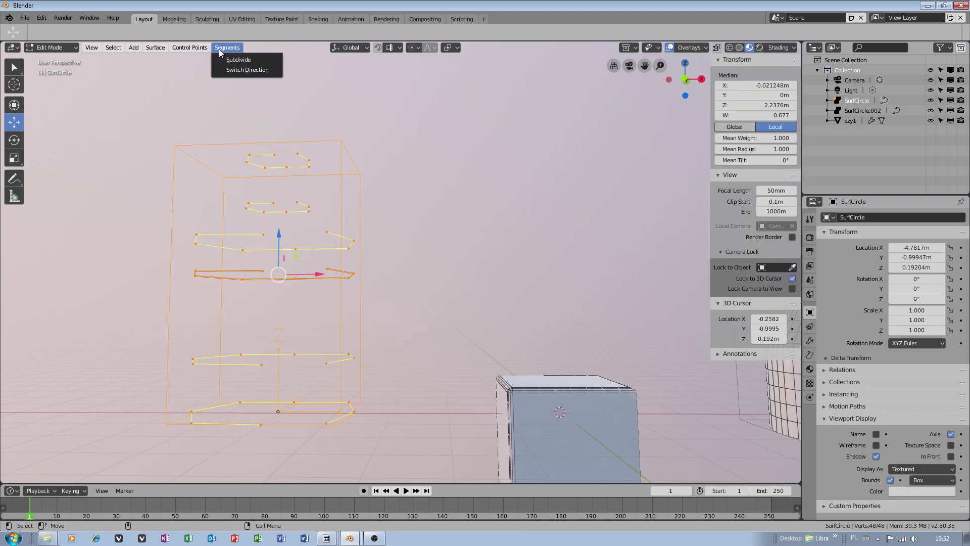
pyautogui.moveTo(189, 48)
pyautogui.click(200, 71)
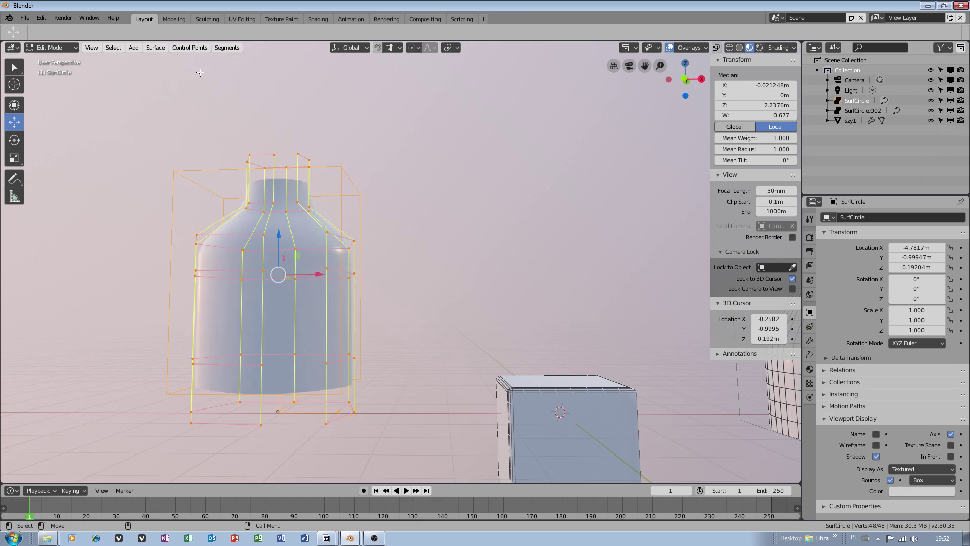
# Select the uppermost ring of the bottle's neck, duplicate it 0.909 m up along Z and deselect everything
pyautogui.moveTo(336, 207); pyautogui.dragTo(325, 176, button='middle')
pyautogui.click(338, 166)
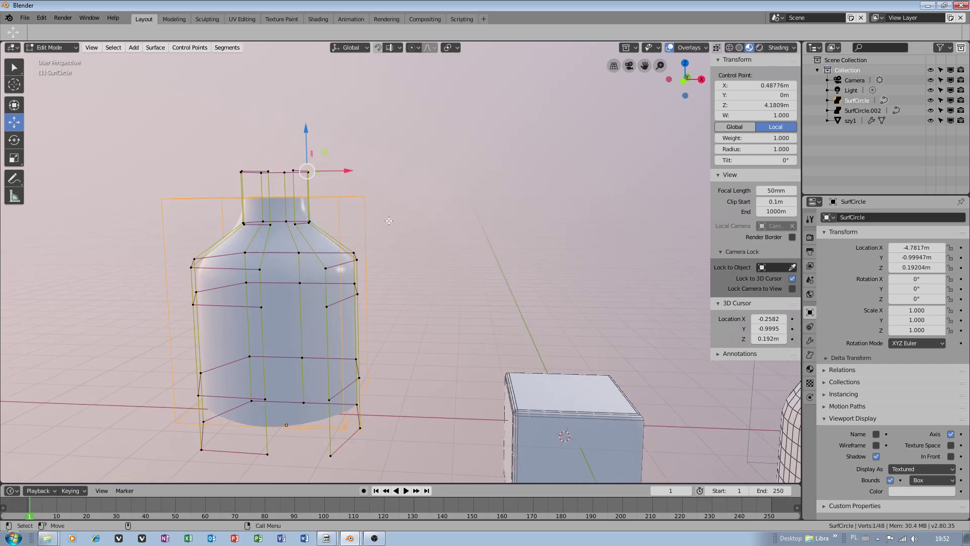
pyautogui.click(302, 233)
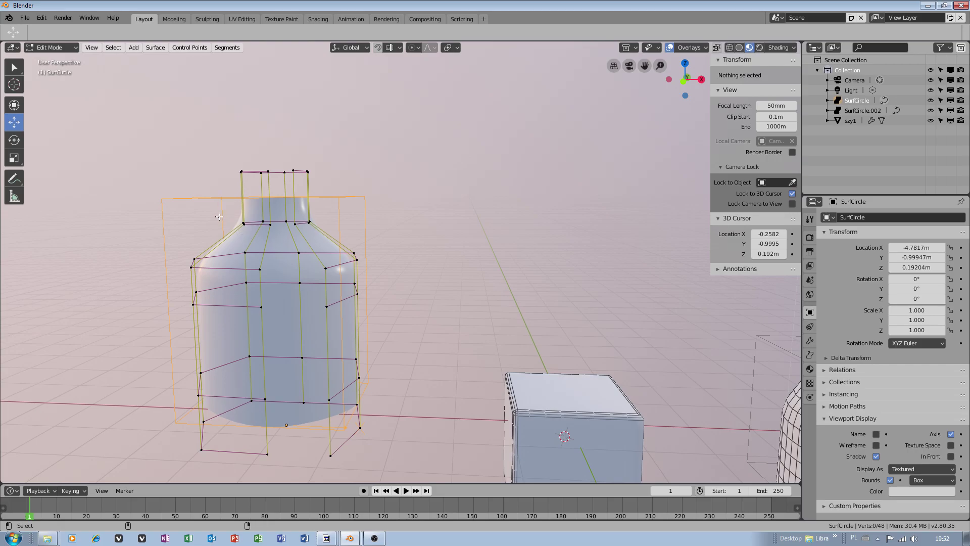
pyautogui.moveTo(217, 198); pyautogui.dragTo(359, 127)
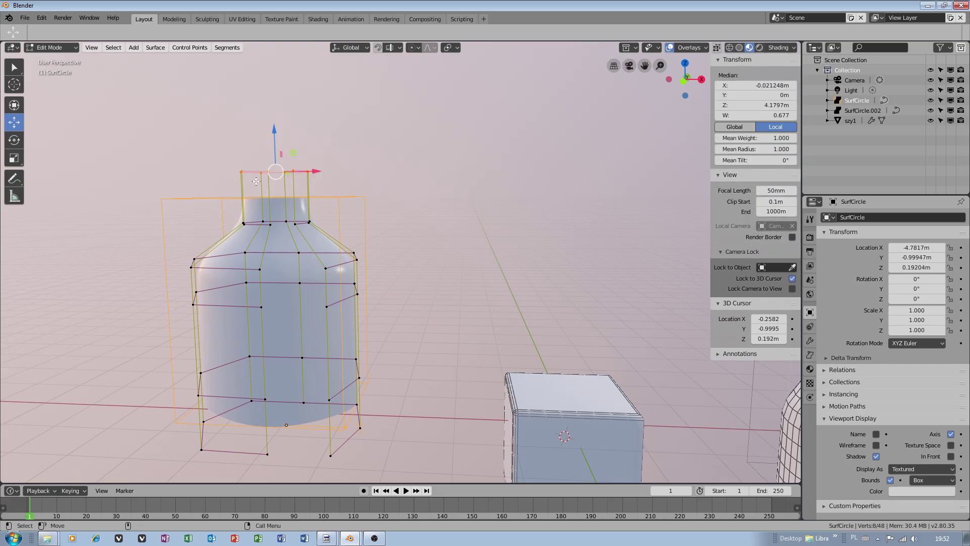
pyautogui.hotkey('shift', 'd')
pyautogui.press('z')
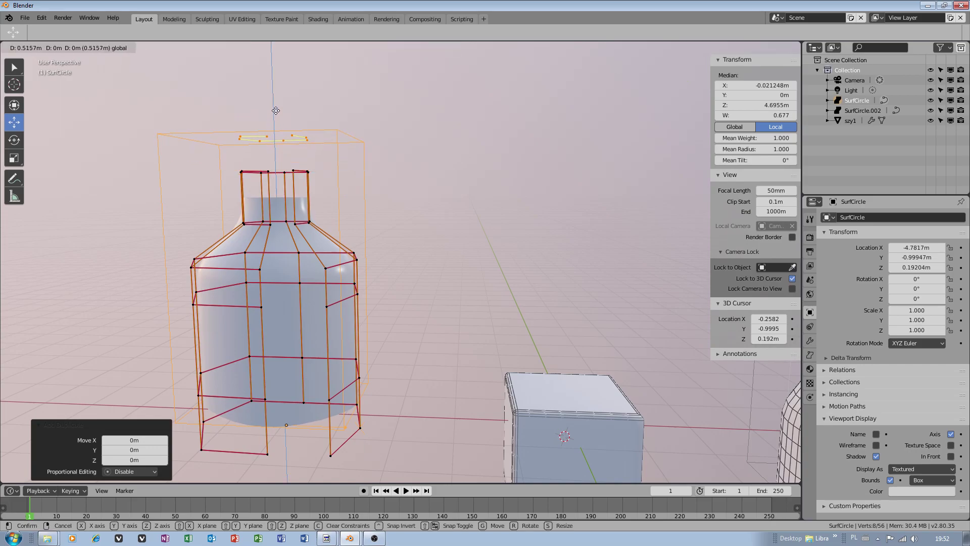
pyautogui.click(275, 101)
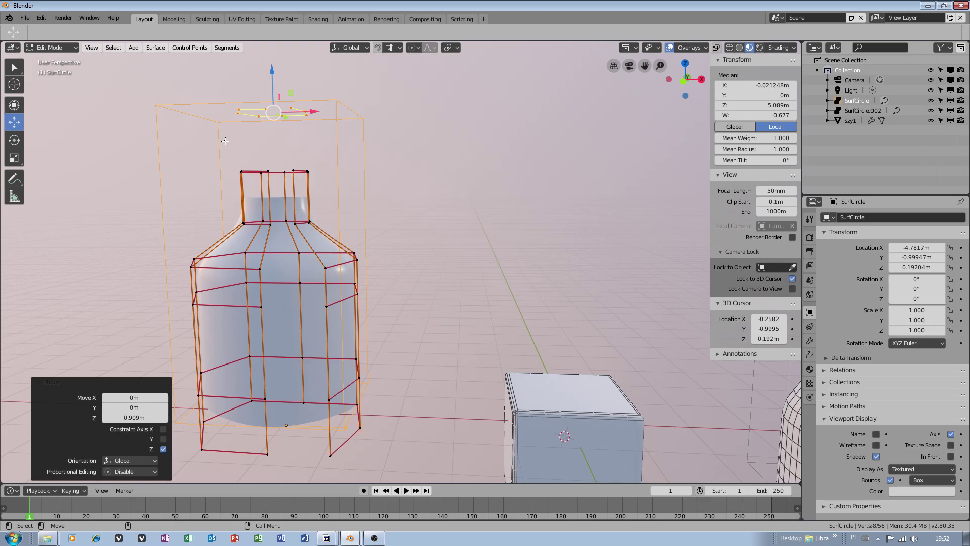
pyautogui.hotkey('alt', 'a')
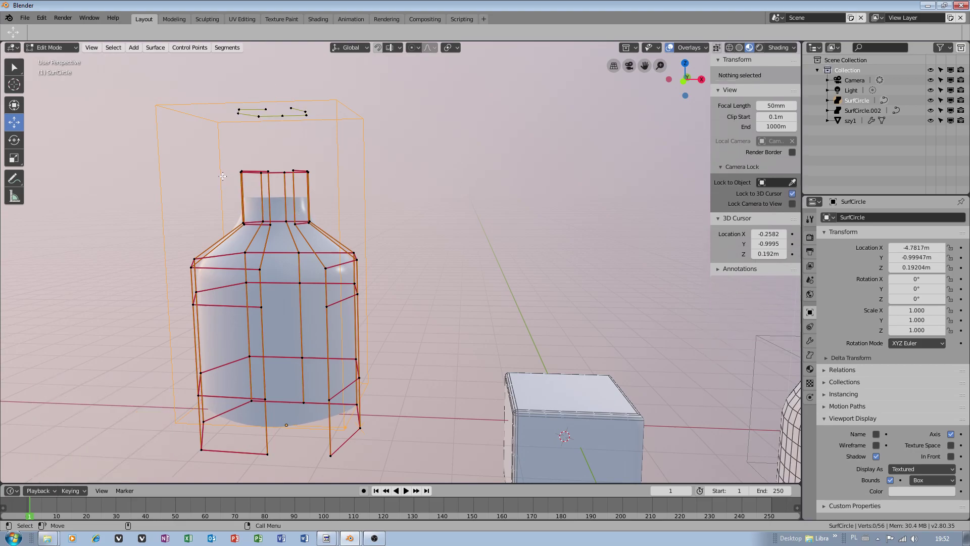
# Try to join the detached ring to the uppermost ring of the bottle's neck with Make Segment
pyautogui.moveTo(237, 179)
pyautogui.keyDown('ctrl'); pyautogui.mouseDown(button='right')
pyautogui.moveTo(298, 108)
pyautogui.moveTo(223, 87)
pyautogui.mouseUp(button='right'); pyautogui.keyUp('ctrl')
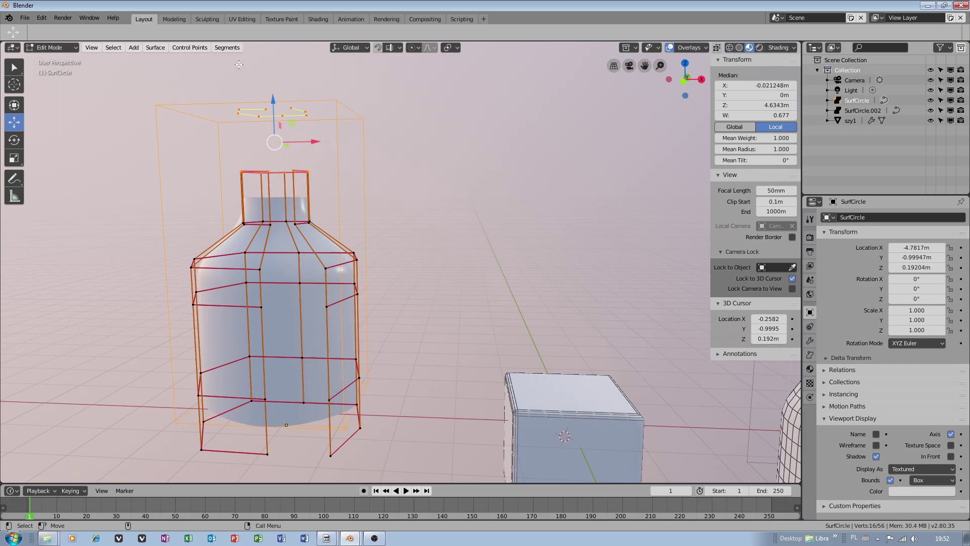
pyautogui.click(213, 50)
pyautogui.click(198, 70)
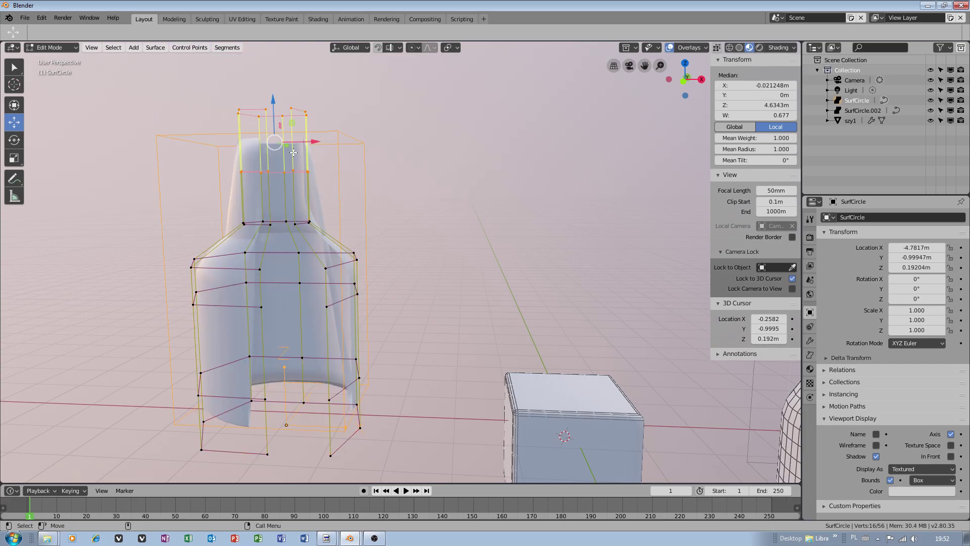
pyautogui.hotkey('ctrl', 'z')
pyautogui.hotkey('ctrl', 'z')
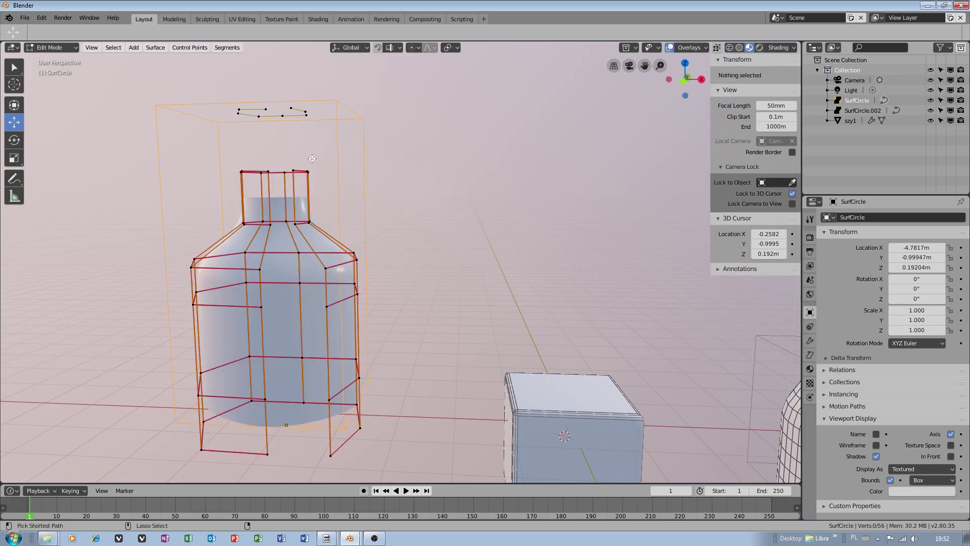
# Reselect the detached ring and the neck's top ring and retry making a segment between them
pyautogui.moveTo(303, 139); pyautogui.dragTo(293, 147, button='middle')
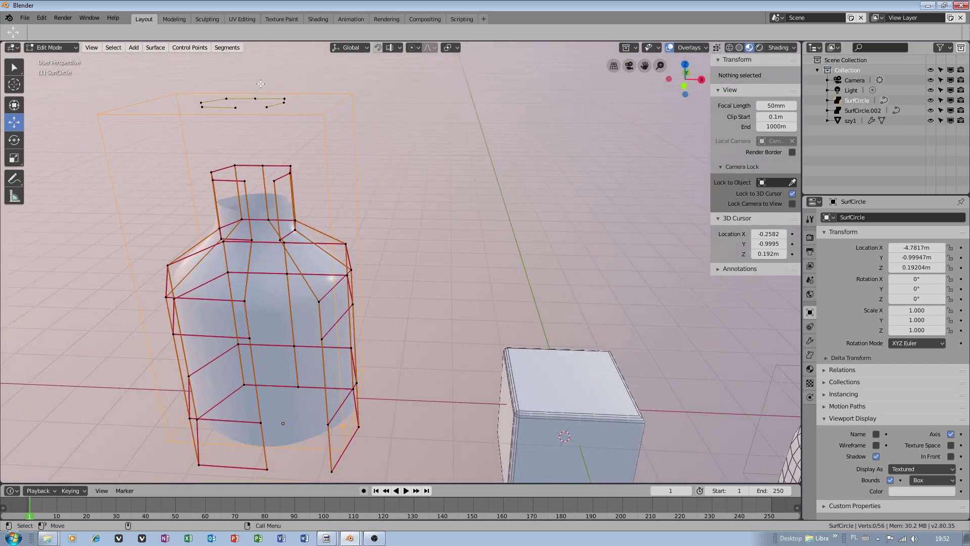
pyautogui.moveTo(312, 70); pyautogui.dragTo(168, 110)
pyautogui.moveTo(299, 140)
pyautogui.keyDown('ctrl'); pyautogui.mouseDown(button='right')
pyautogui.moveTo(208, 162)
pyautogui.moveTo(283, 193)
pyautogui.moveTo(309, 165)
pyautogui.moveTo(307, 152)
pyautogui.mouseUp(button='right'); pyautogui.keyUp('ctrl')
pyautogui.click(183, 49)
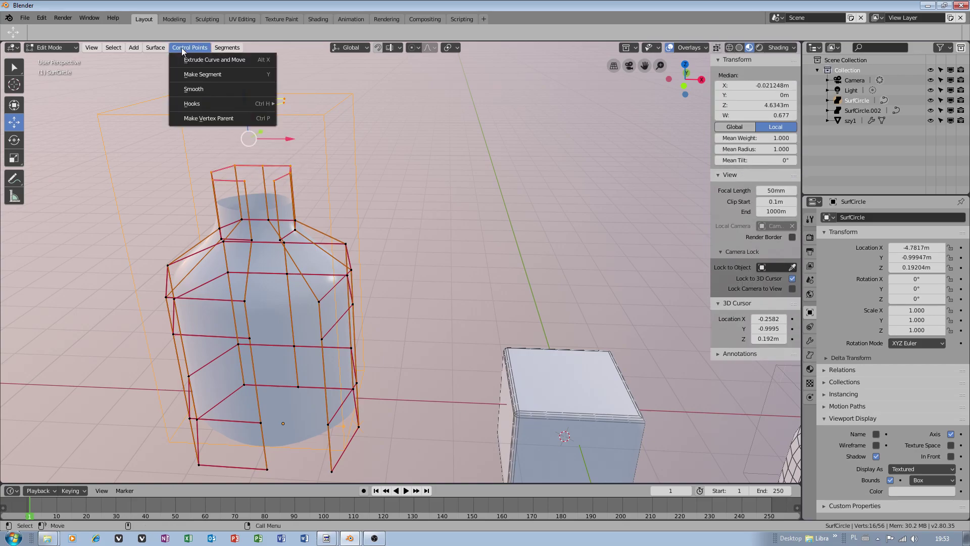
pyautogui.click(205, 74)
pyautogui.hotkey('ctrl', 'z')
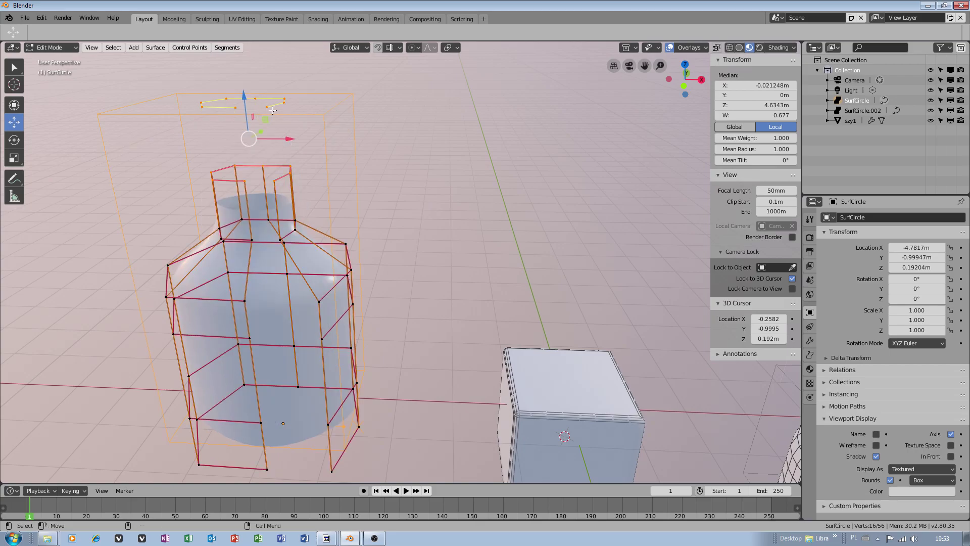
# Select seven control points of the detached ring above the bottle's neck and delete them
pyautogui.moveTo(277, 104); pyautogui.dragTo(289, 105, button='middle')
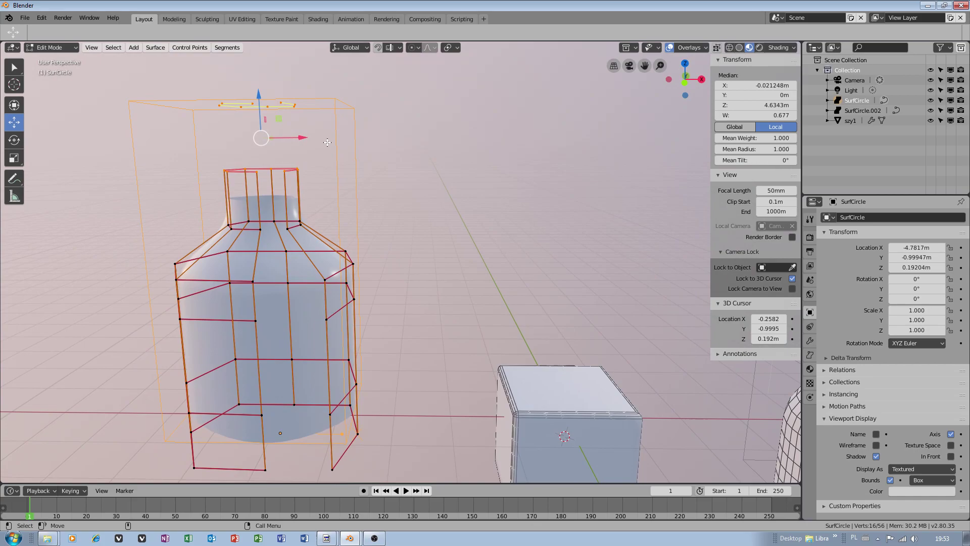
pyautogui.click(294, 105)
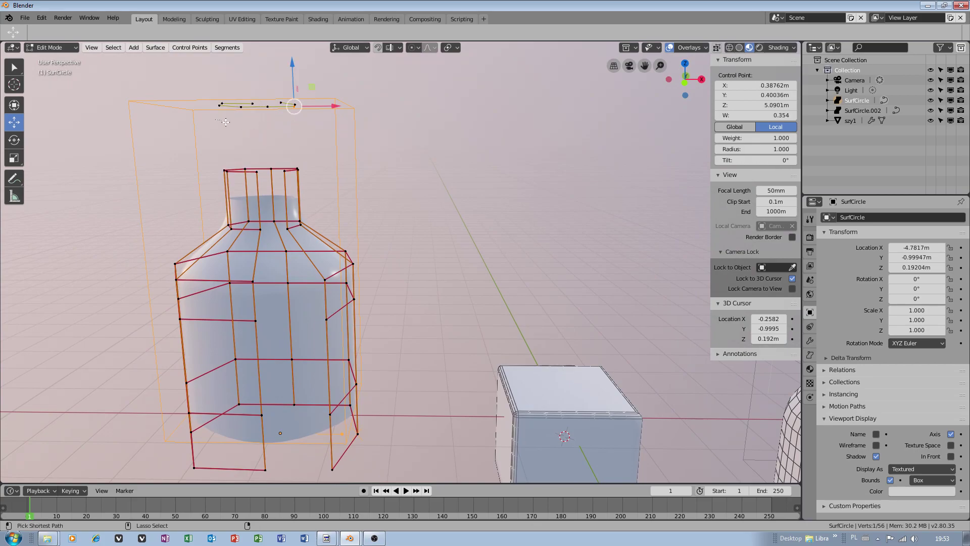
pyautogui.moveTo(222, 122)
pyautogui.keyDown('ctrl'); pyautogui.mouseDown(button='right')
pyautogui.moveTo(326, 98)
pyautogui.moveTo(248, 126)
pyautogui.mouseUp(button='right'); pyautogui.keyUp('ctrl')
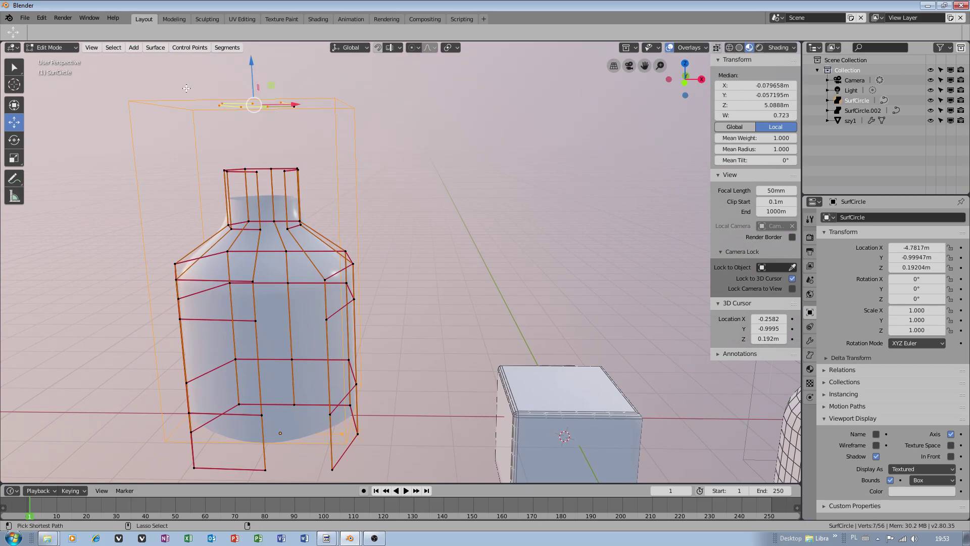
pyautogui.press('x')
pyautogui.click(249, 125)
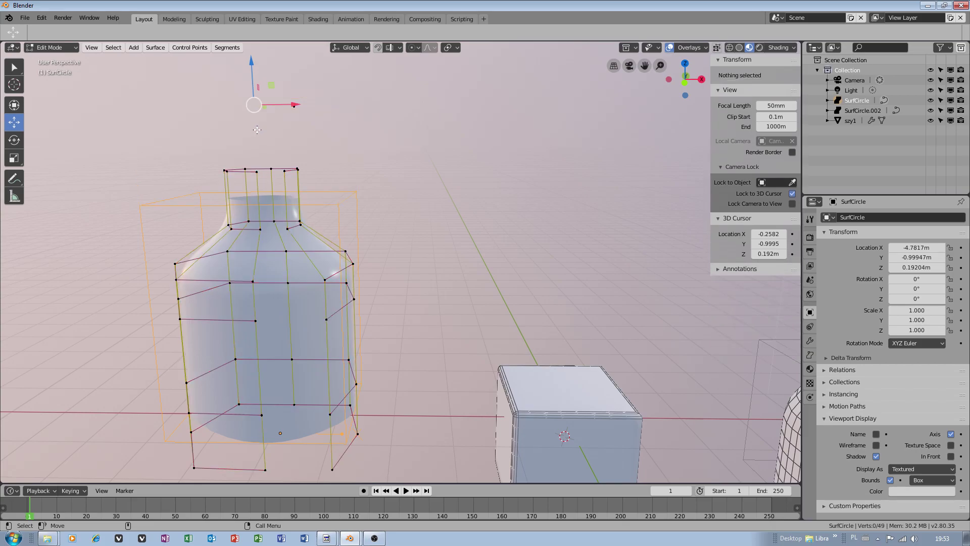
# Raise the neck's top ring to about 4.43 m in local Z and subdivide the neck between its two uppermost rings with 2 cuts
pyautogui.moveTo(204, 158); pyautogui.dragTo(298, 186)
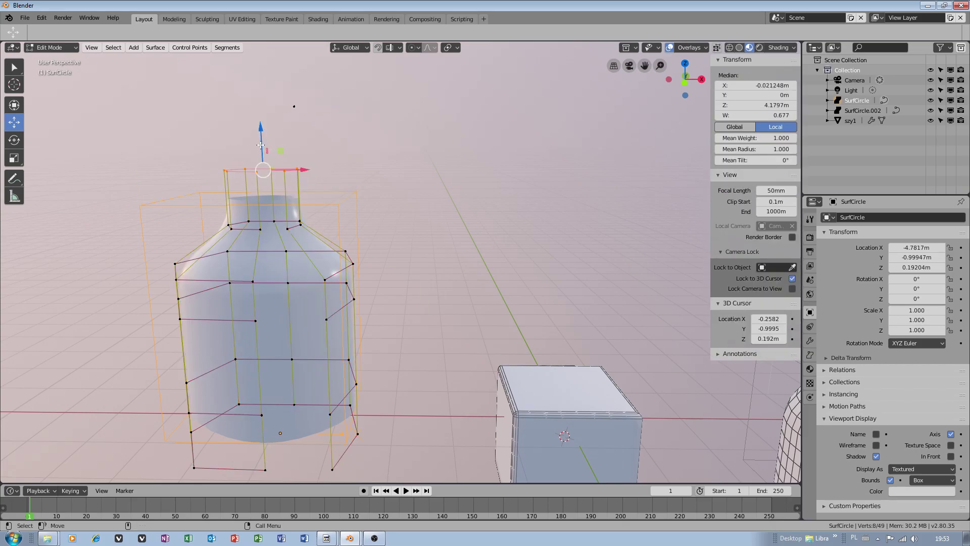
pyautogui.moveTo(268, 151); pyautogui.dragTo(285, 127)
pyautogui.moveTo(331, 207)
pyautogui.keyDown('ctrl'); pyautogui.mouseDown(button='right')
pyautogui.moveTo(201, 209)
pyautogui.moveTo(331, 220)
pyautogui.moveTo(334, 199)
pyautogui.mouseUp(button='right'); pyautogui.keyUp('ctrl')
pyautogui.click(189, 48)
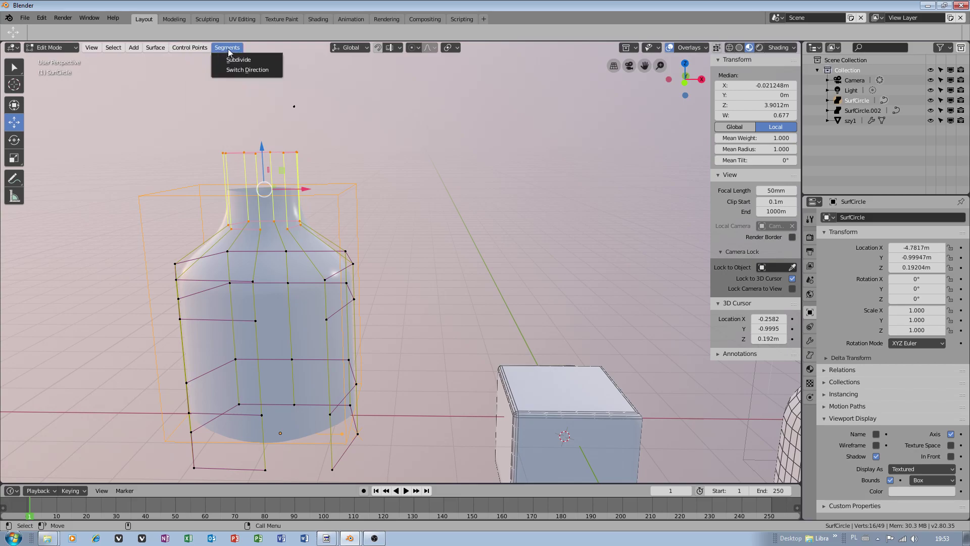
pyautogui.click(239, 60)
pyautogui.moveTo(261, 189); pyautogui.dragTo(283, 172, button='middle')
pyautogui.click(165, 472)
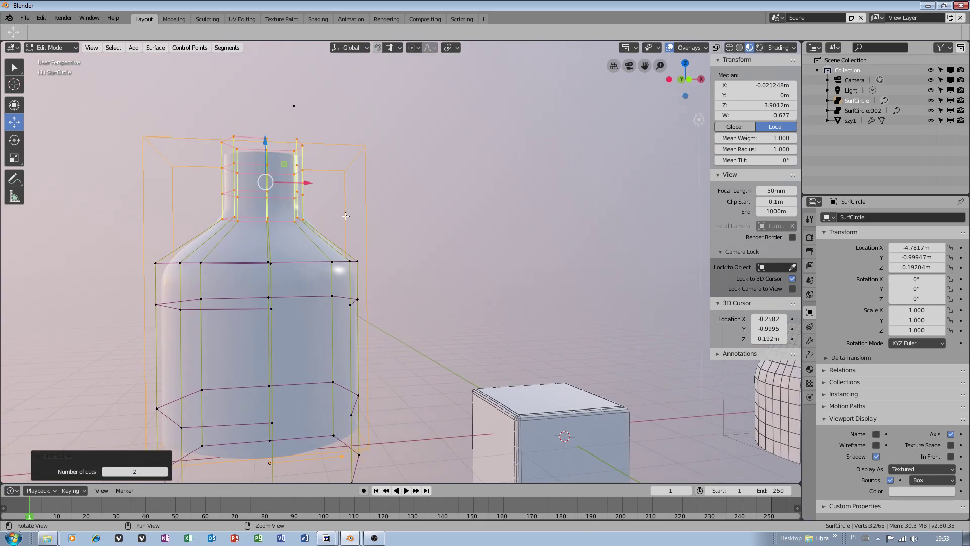
pyautogui.moveTo(324, 222); pyautogui.dragTo(329, 224, button='middle')
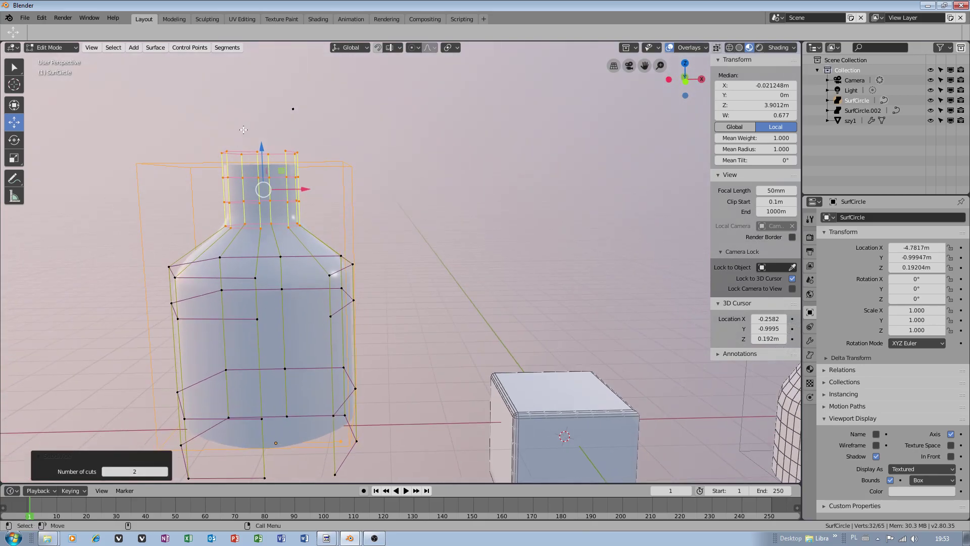
# Turn on the wireframe display for the bottle surface and deselect all control points
pyautogui.click(876, 446)
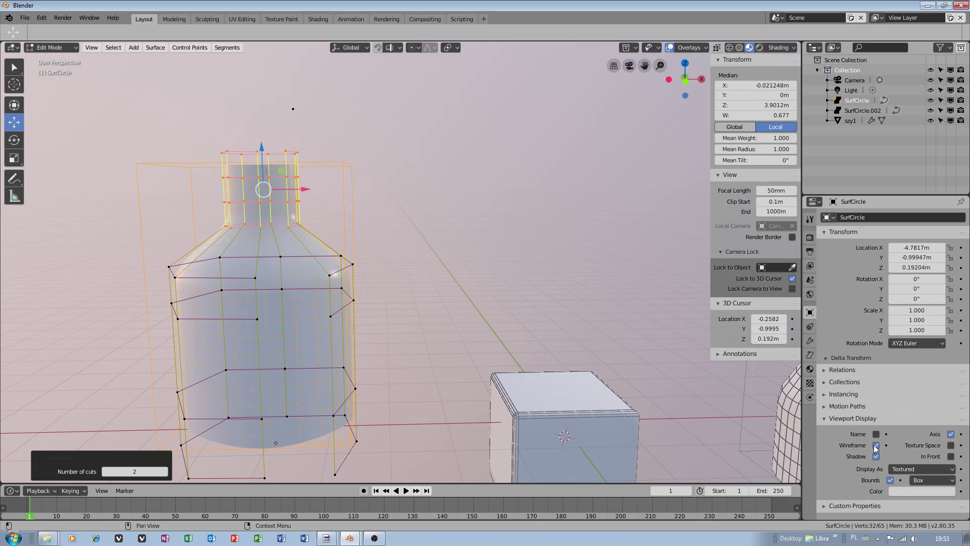
pyautogui.moveTo(311, 311)
pyautogui.mouseDown(button='middle')
pyautogui.moveTo(295, 319)
pyautogui.moveTo(310, 312)
pyautogui.mouseUp(button='middle')
pyautogui.hotkey('ctrl', 'z')
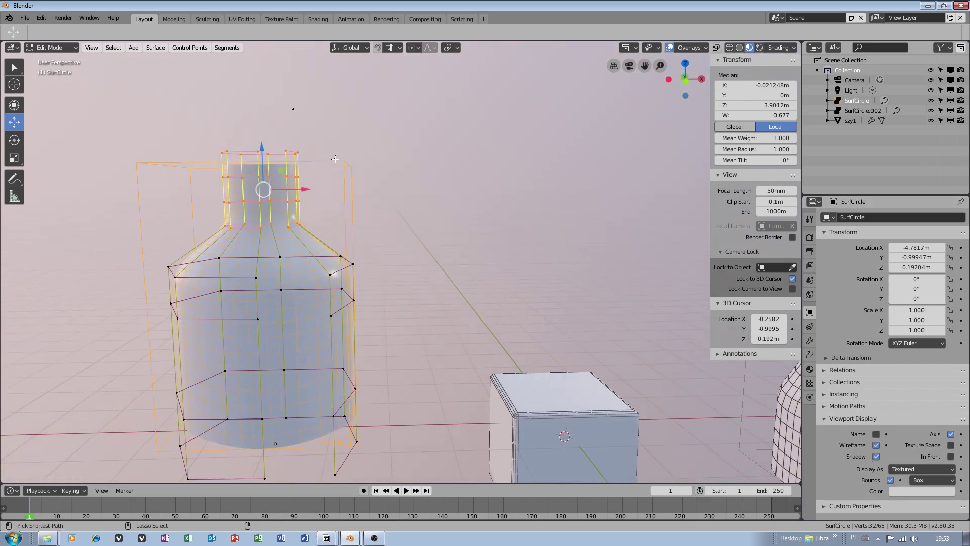
pyautogui.moveTo(335, 160)
pyautogui.keyDown('ctrl'); pyautogui.keyDown('shift'); pyautogui.mouseDown(button='right')
pyautogui.moveTo(218, 143)
pyautogui.moveTo(279, 143)
pyautogui.mouseUp(button='right'); pyautogui.keyUp('shift'); pyautogui.keyUp('ctrl')
pyautogui.hotkey('alt', 'a')
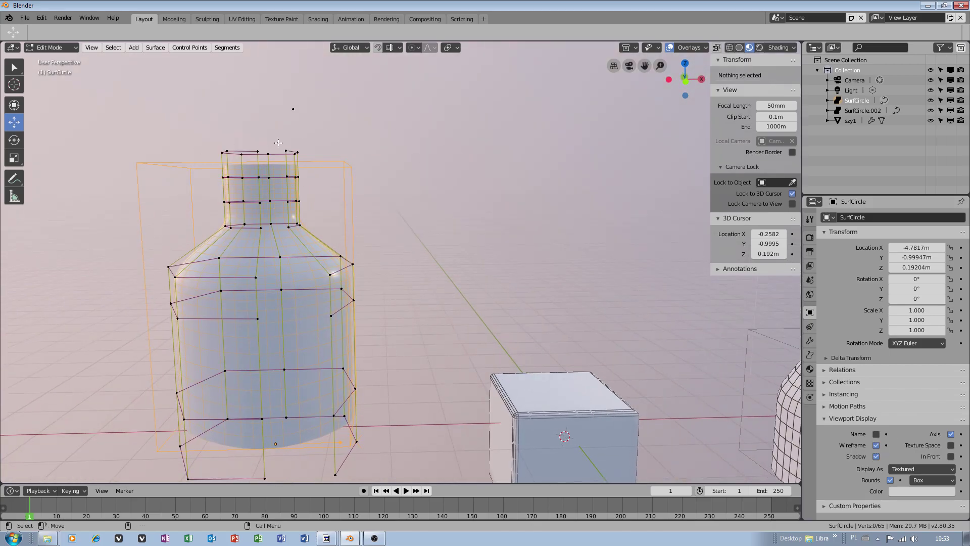
# Select the uppermost ring of the subdivided neck and move it 0.896 m up along Z
pyautogui.moveTo(356, 126); pyautogui.dragTo(211, 161)
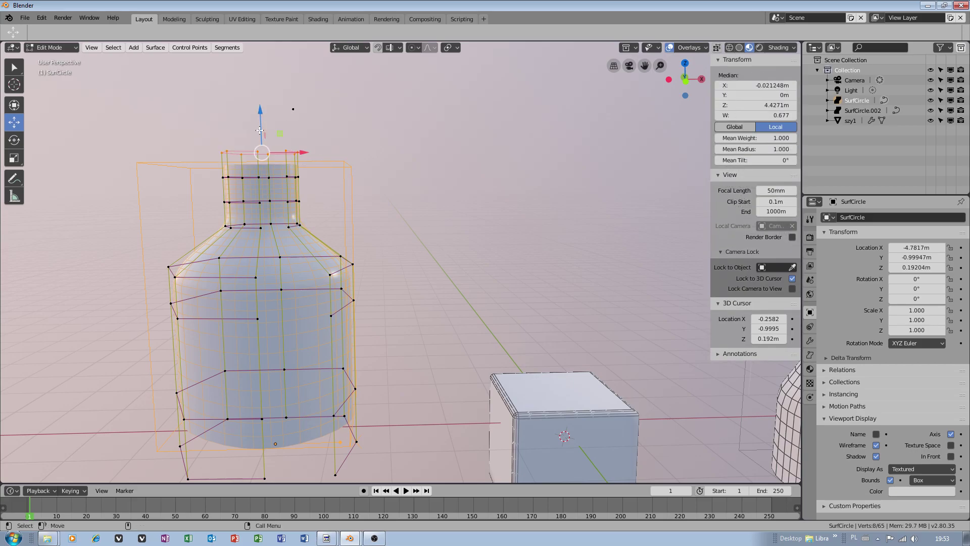
pyautogui.moveTo(260, 131); pyautogui.dragTo(259, 104)
pyautogui.moveTo(260, 104); pyautogui.dragTo(418, 232, button='middle')
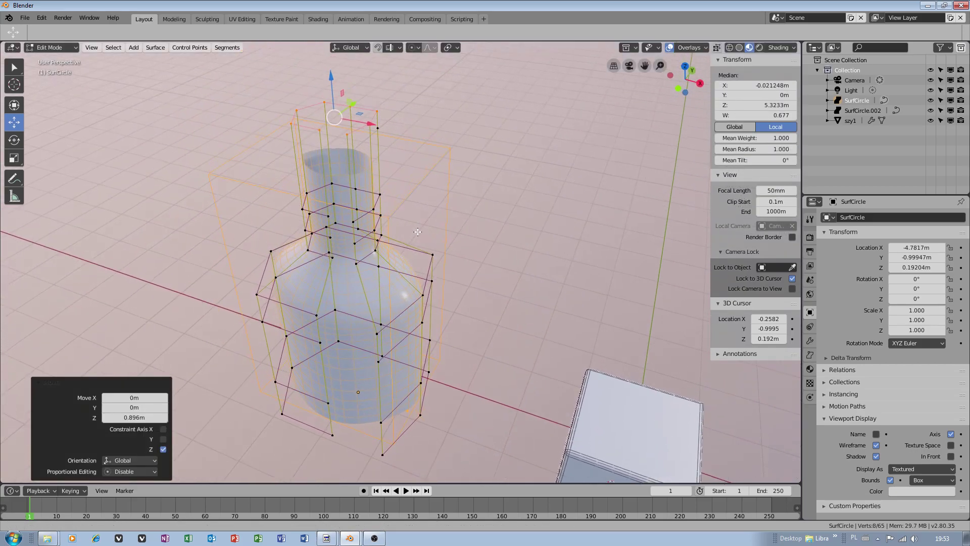
# Examine the bottle in Object Mode along with its surface data and viewport display settings, and return to Edit Mode
pyautogui.click(50, 47)
pyautogui.click(48, 59)
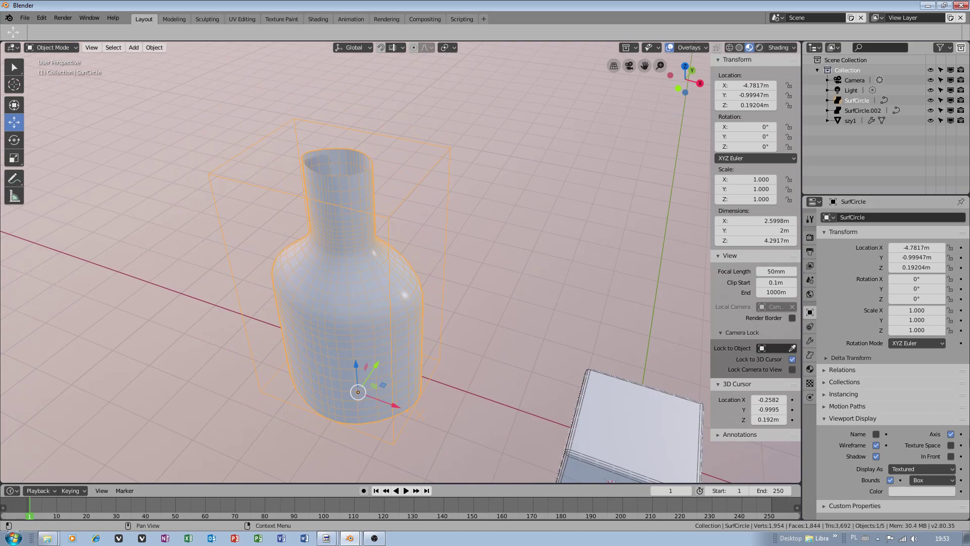
pyautogui.click(810, 354)
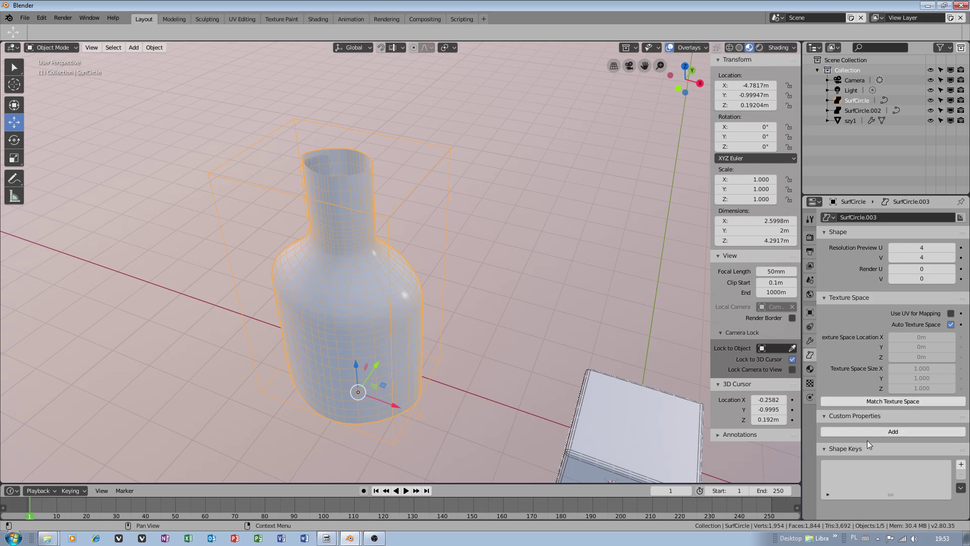
pyautogui.click(810, 312)
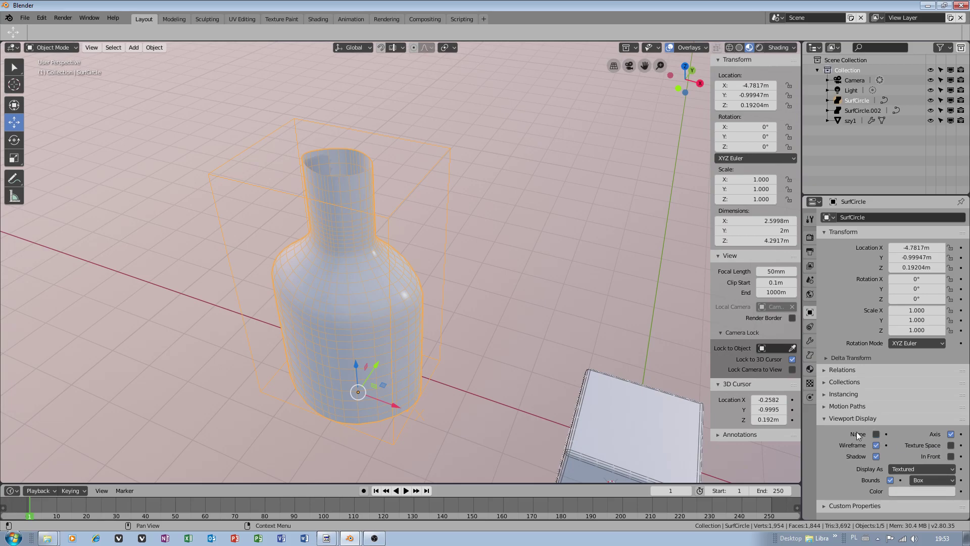
pyautogui.click(393, 274)
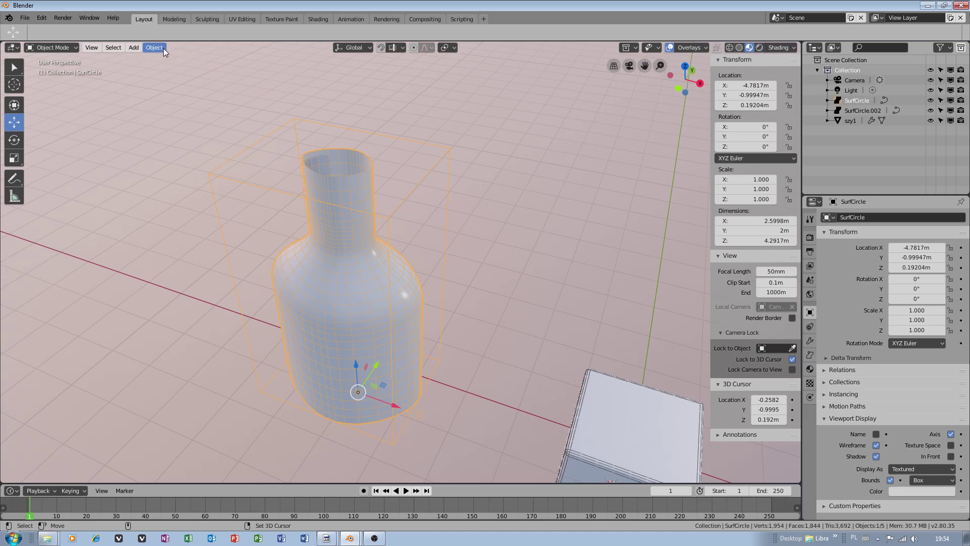
pyautogui.click(40, 48)
pyautogui.click(48, 71)
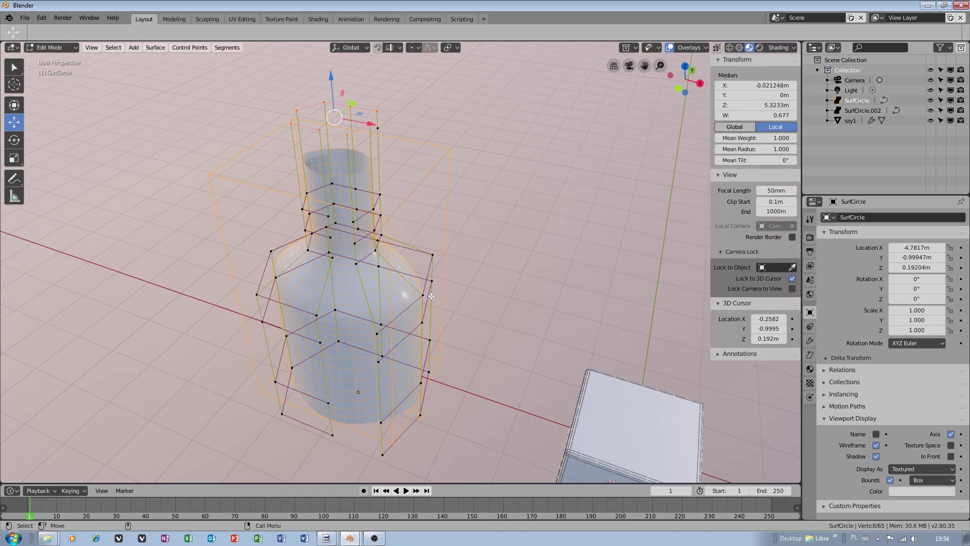
# Select a control point on the bottle's top ring and set the active spline's Order U to 2
pyautogui.click(810, 356)
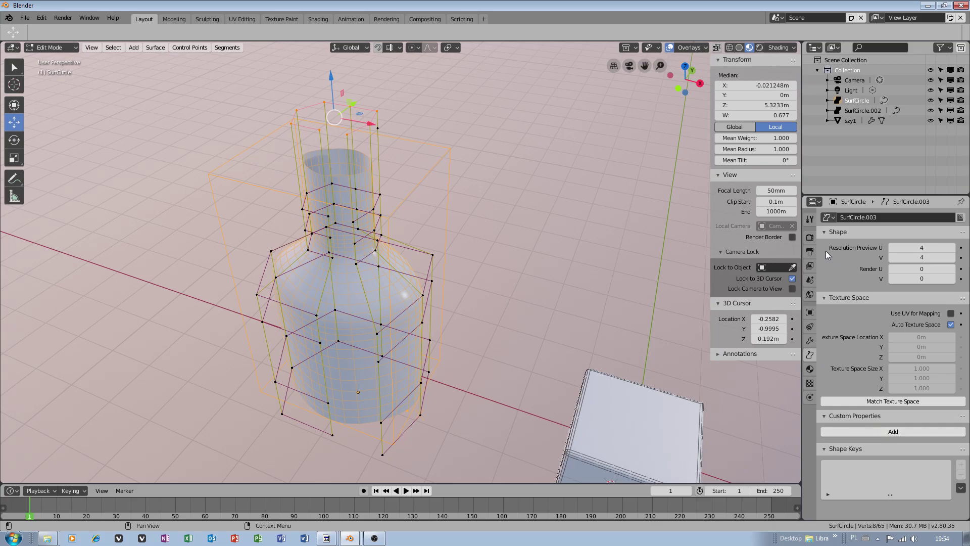
pyautogui.click(844, 297)
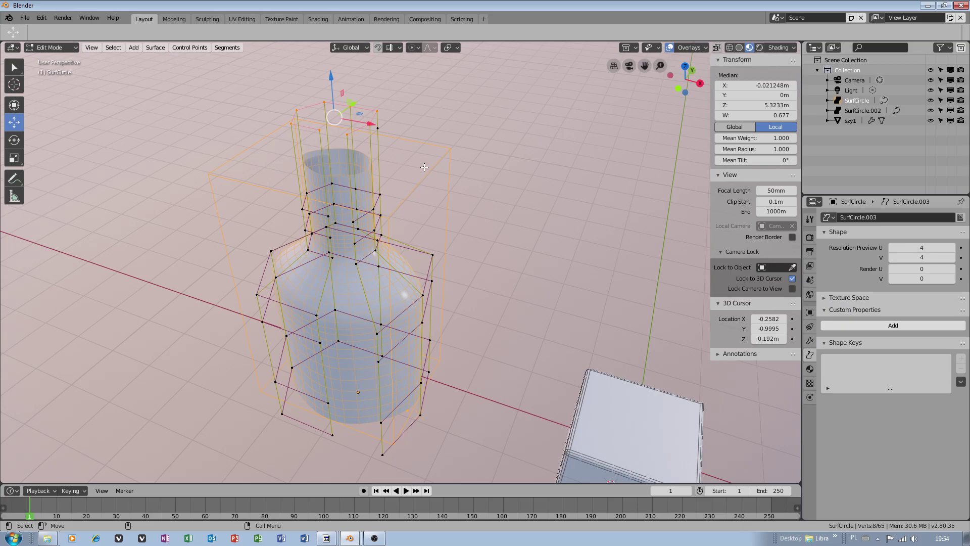
pyautogui.click(391, 134)
pyautogui.click(378, 113)
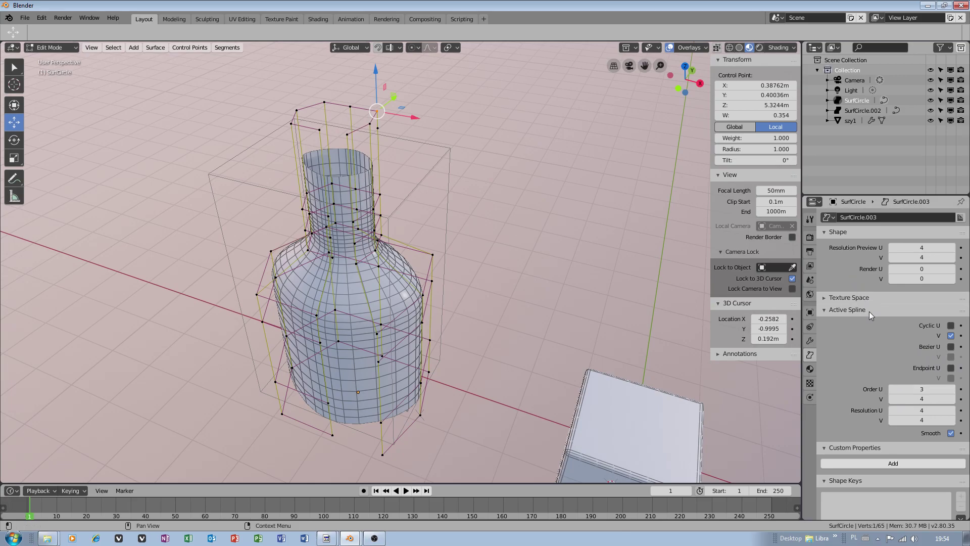
pyautogui.click(891, 390)
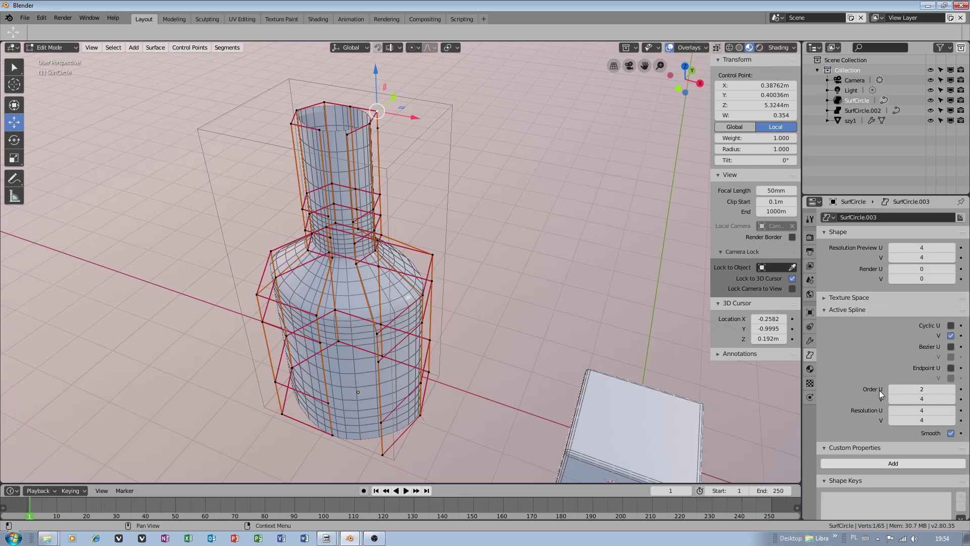
pyautogui.moveTo(389, 323); pyautogui.dragTo(346, 213, button='middle')
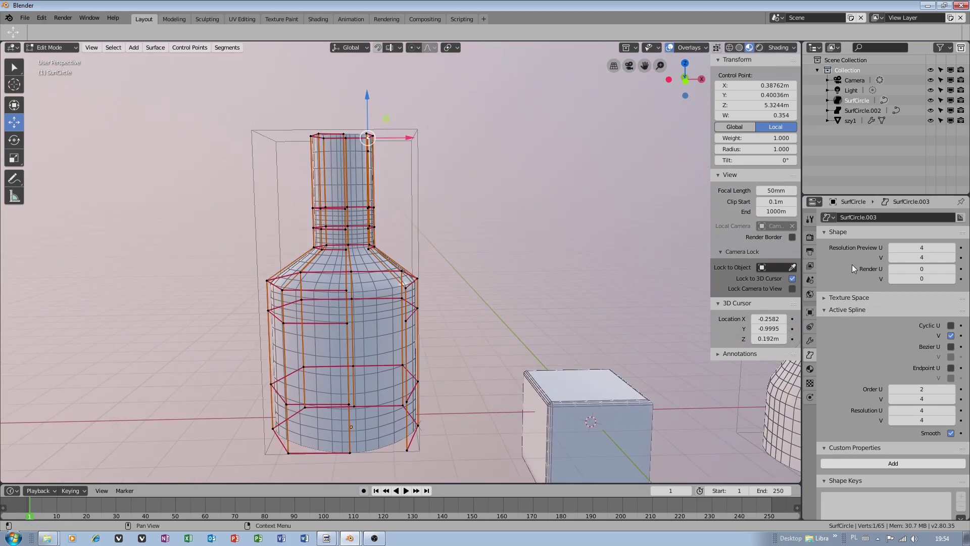
# Set the surface's preview resolution to 3 in U and 2 in V
pyautogui.click(810, 313)
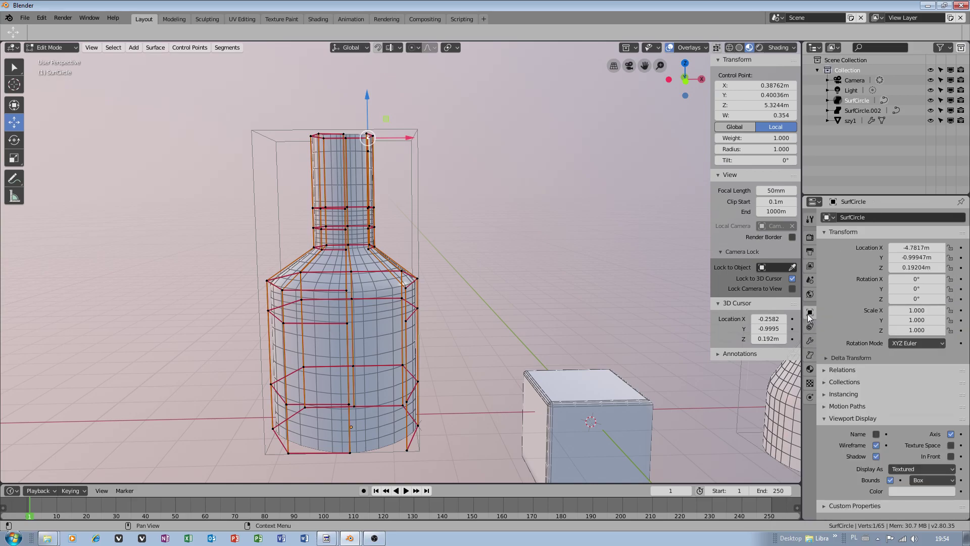
pyautogui.click(811, 355)
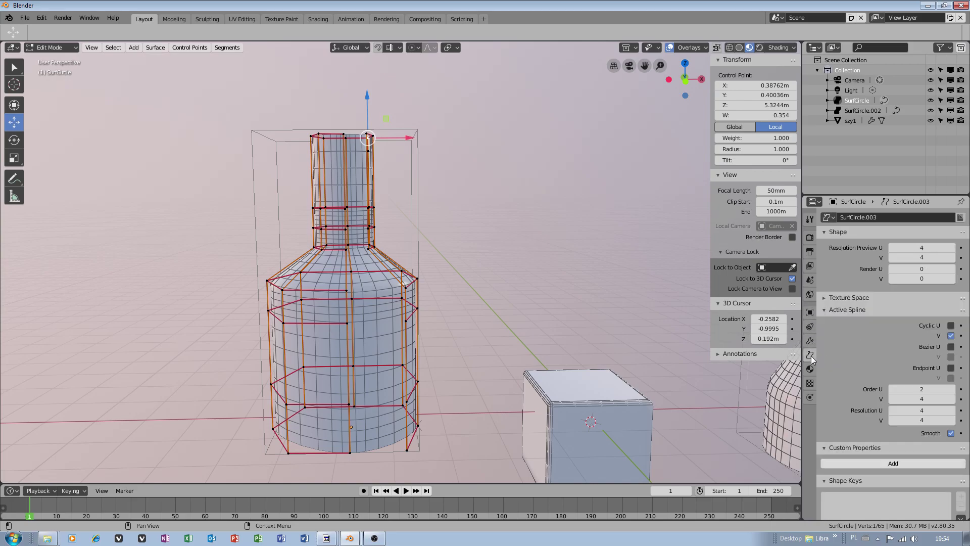
pyautogui.click(893, 248)
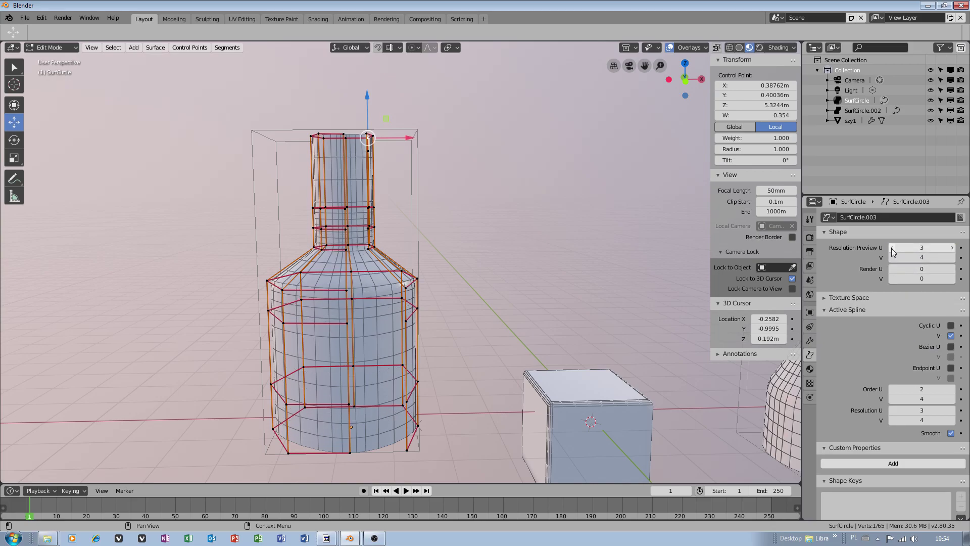
pyautogui.click(893, 248)
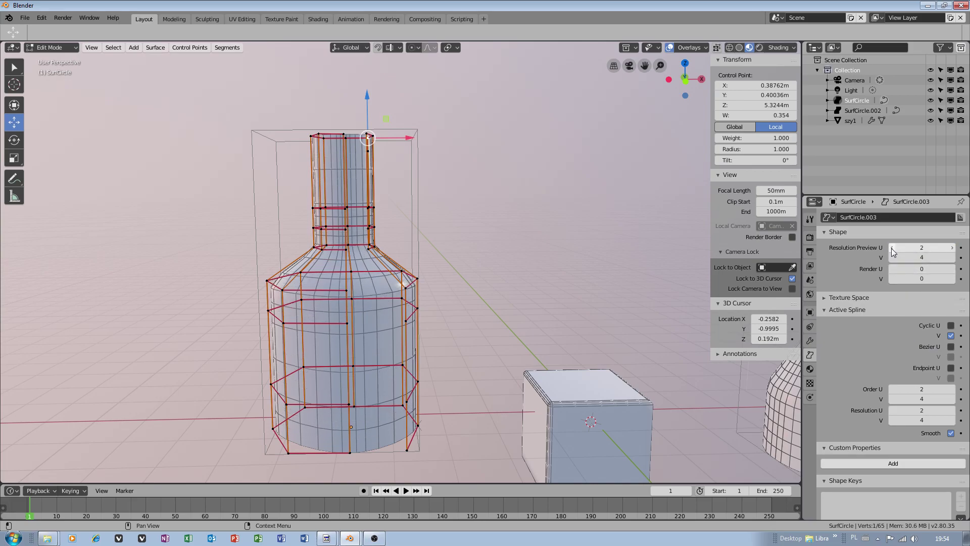
pyautogui.click(953, 248)
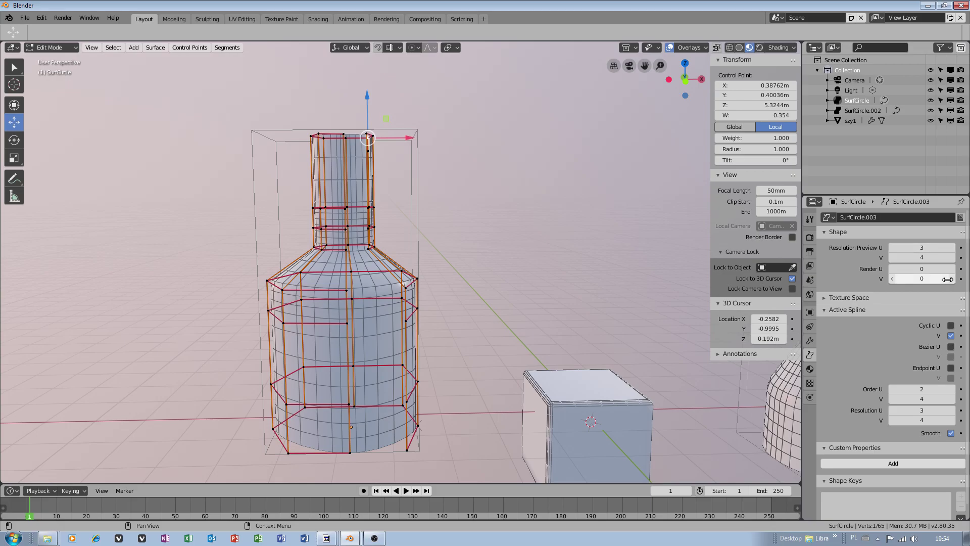
pyautogui.click(893, 258)
pyautogui.click(892, 256)
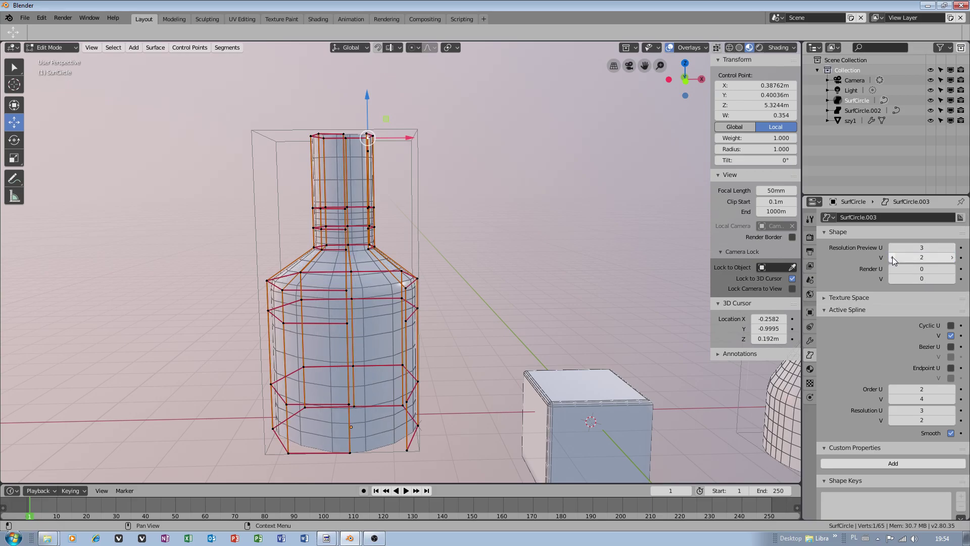
# Set the surface's preview resolution to 2 in U and 4 in V
pyautogui.click(952, 257)
pyautogui.click(952, 257)
pyautogui.moveTo(893, 257); pyautogui.dragTo(892, 257)
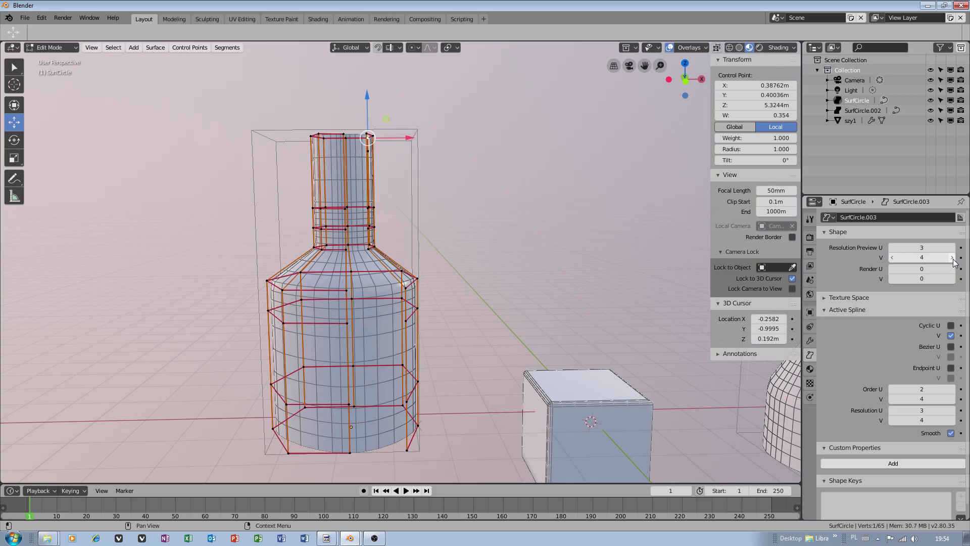
pyautogui.click(893, 248)
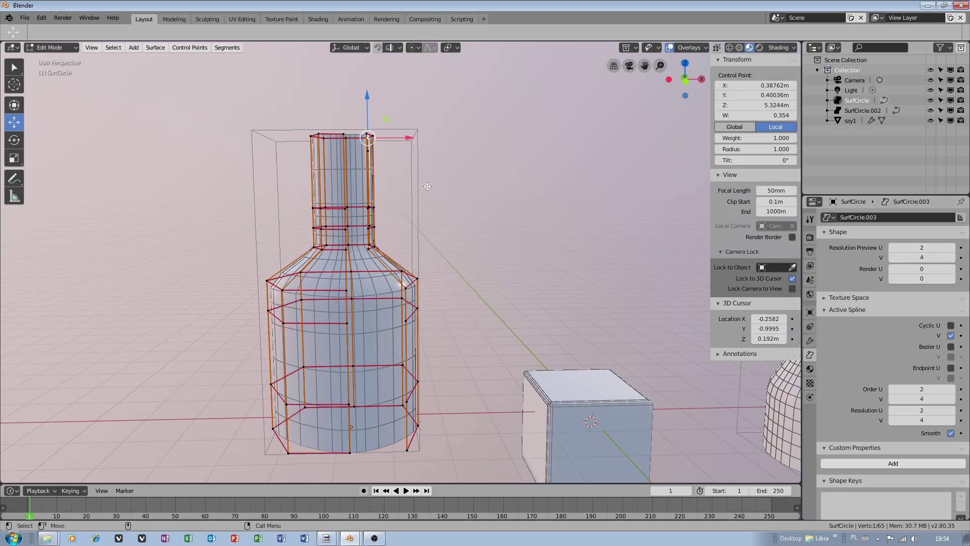
# Select the negative-X control points of the second ring from the top and move them about 0.187 m inward along X
pyautogui.hotkey('alt', 'a')
pyautogui.moveTo(294, 182)
pyautogui.keyDown('ctrl'); pyautogui.mouseDown(button='right')
pyautogui.moveTo(316, 223)
pyautogui.moveTo(338, 205)
pyautogui.mouseUp(button='right'); pyautogui.keyUp('ctrl')
pyautogui.press('g')
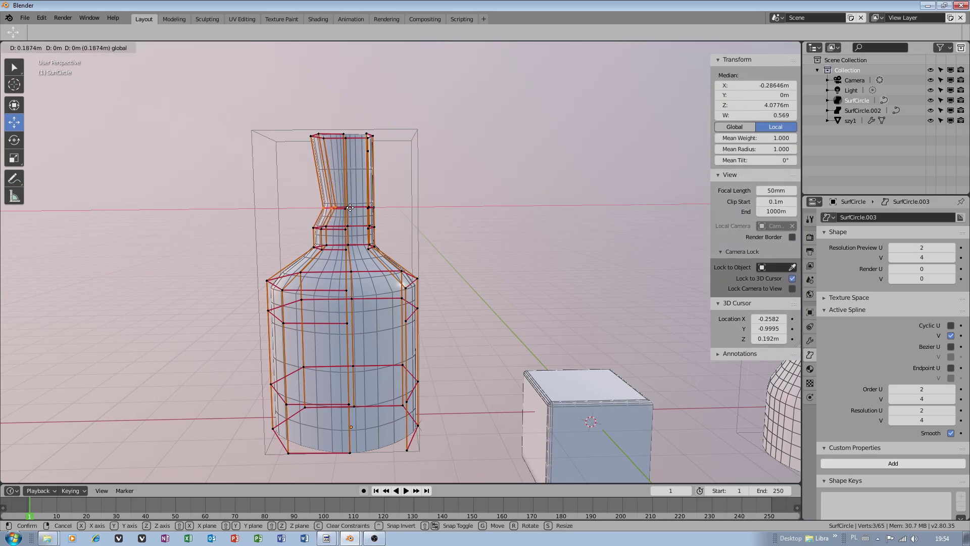
pyautogui.moveTo(350, 208); pyautogui.dragTo(350, 208)
pyautogui.hotkey('alt', 'a')
# Select the negative-X control points of the third ring from the top and move them 0.108 m along X
pyautogui.scroll(3, 302, 214)
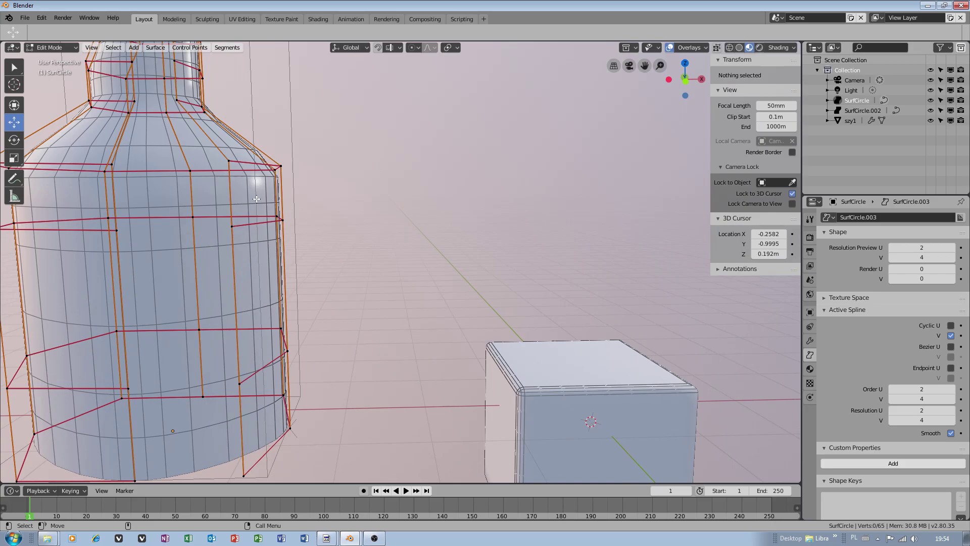
pyautogui.moveTo(257, 199)
pyautogui.keyDown('shift'); pyautogui.mouseDown(button='middle')
pyautogui.moveTo(469, 328)
pyautogui.moveTo(547, 410)
pyautogui.mouseUp(button='middle'); pyautogui.keyUp('shift')
pyautogui.moveTo(287, 196)
pyautogui.keyDown('ctrl'); pyautogui.mouseDown(button='right')
pyautogui.moveTo(283, 228)
pyautogui.moveTo(286, 198)
pyautogui.mouseUp(button='right'); pyautogui.keyUp('ctrl')
pyautogui.press('g')
pyautogui.press('x')
pyautogui.click(456, 194)
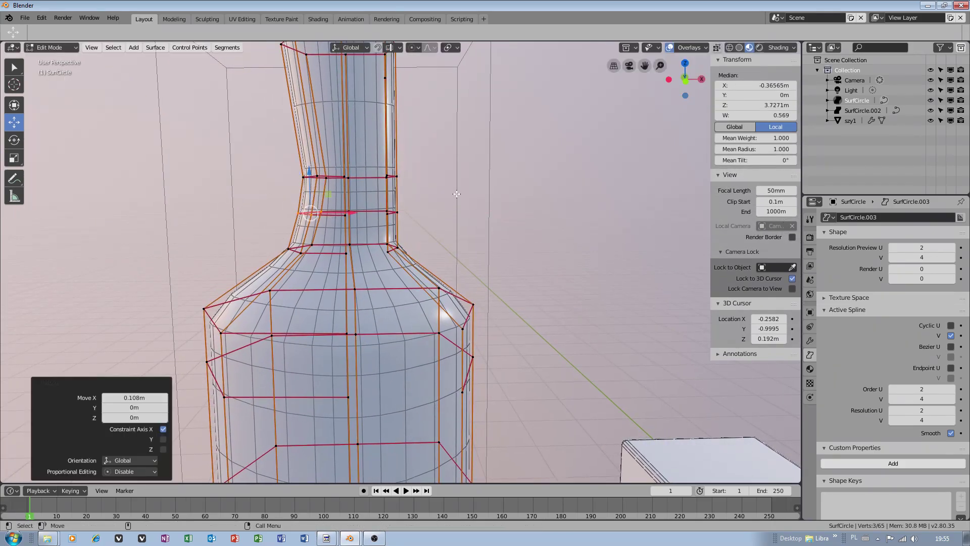
# Select the positive-X control points of the second ring from the top and move them -0.173 m along X
pyautogui.click(463, 182)
pyautogui.click(388, 176)
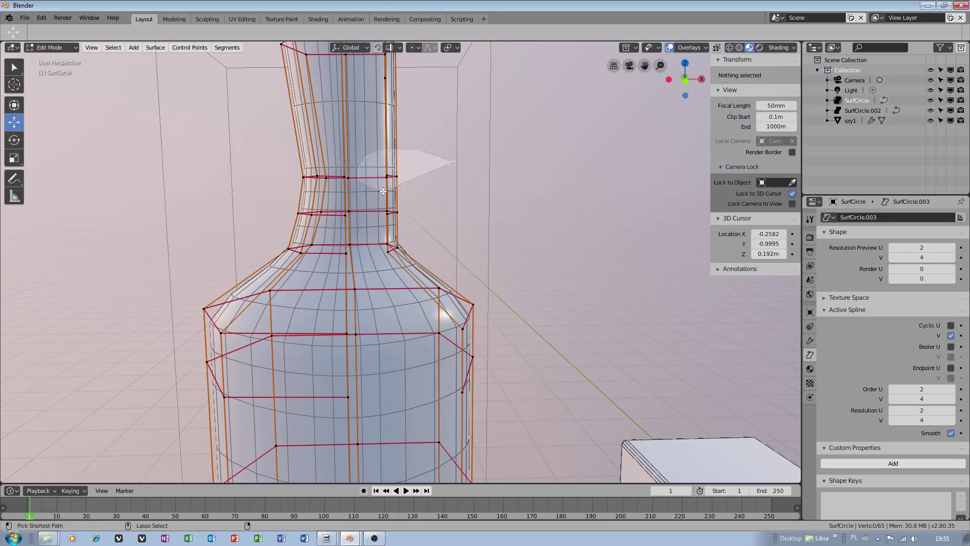
pyautogui.moveTo(423, 178); pyautogui.dragTo(405, 178)
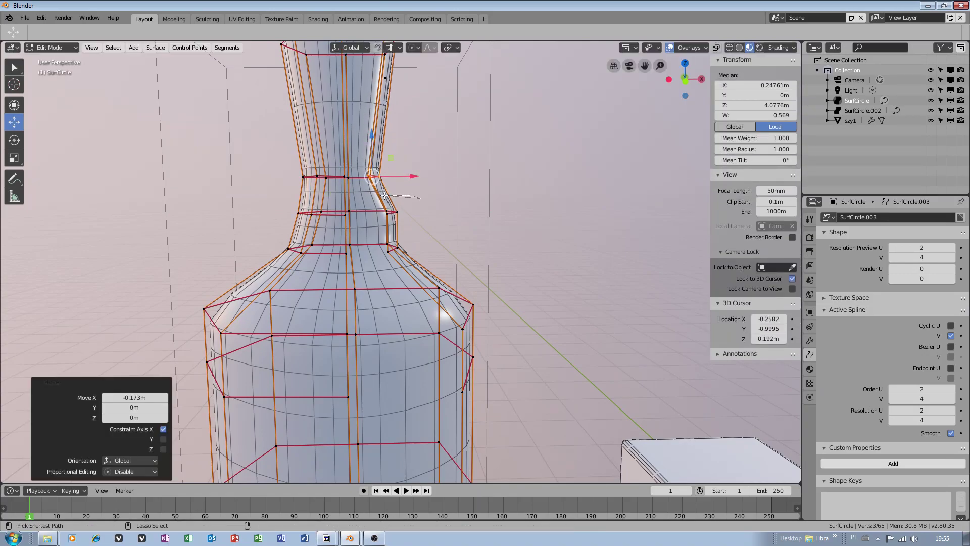
# Select the positive-X control points of the third ring from the top and move them -0.13 m along X
pyautogui.moveTo(419, 197)
pyautogui.keyDown('ctrl'); pyautogui.mouseDown(button='right')
pyautogui.moveTo(402, 226)
pyautogui.moveTo(413, 203)
pyautogui.moveTo(420, 208)
pyautogui.mouseUp(button='right'); pyautogui.keyUp('ctrl')
pyautogui.click(438, 225)
pyautogui.moveTo(419, 212); pyautogui.dragTo(407, 212)
# Leave Edit Mode and return the reshaped bottle to Object Mode
pyautogui.scroll(-2, 408, 212)
pyautogui.keyDown('alt'); pyautogui.moveTo(577, 176); pyautogui.dragTo(541, 201); pyautogui.keyUp('alt')
pyautogui.keyDown('shift'); pyautogui.moveTo(542, 201); pyautogui.dragTo(357, 186, button='middle'); pyautogui.keyUp('shift')
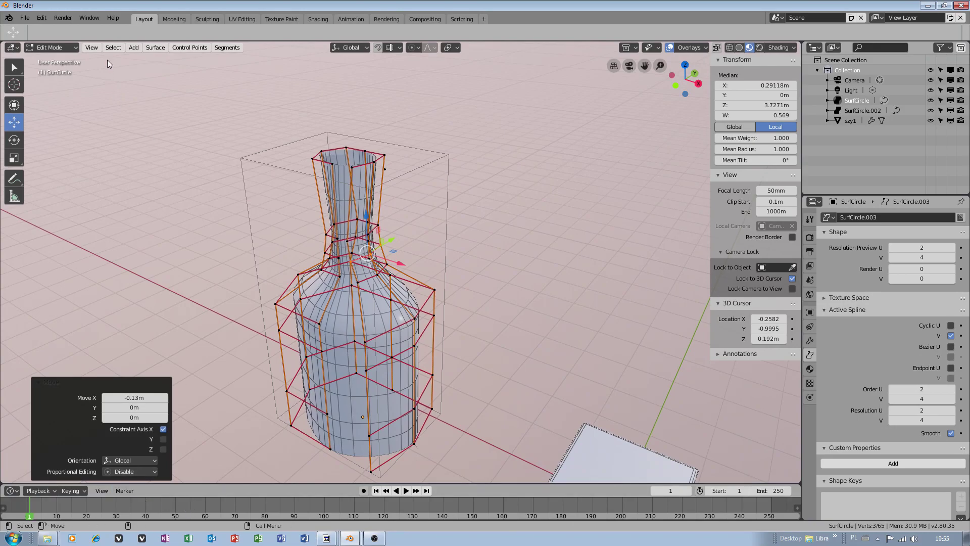
pyautogui.click(51, 47)
pyautogui.click(48, 58)
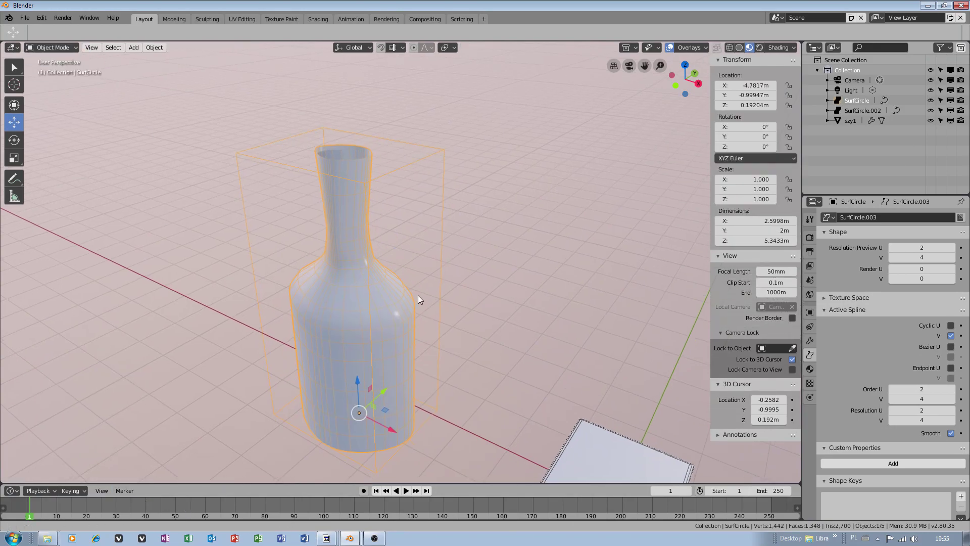
# Examine the bottle's surface in Object Mode from several angles, both selected and deselected
pyautogui.keyDown('shift'); pyautogui.moveTo(342, 256); pyautogui.dragTo(303, 237, button='middle'); pyautogui.keyUp('shift')
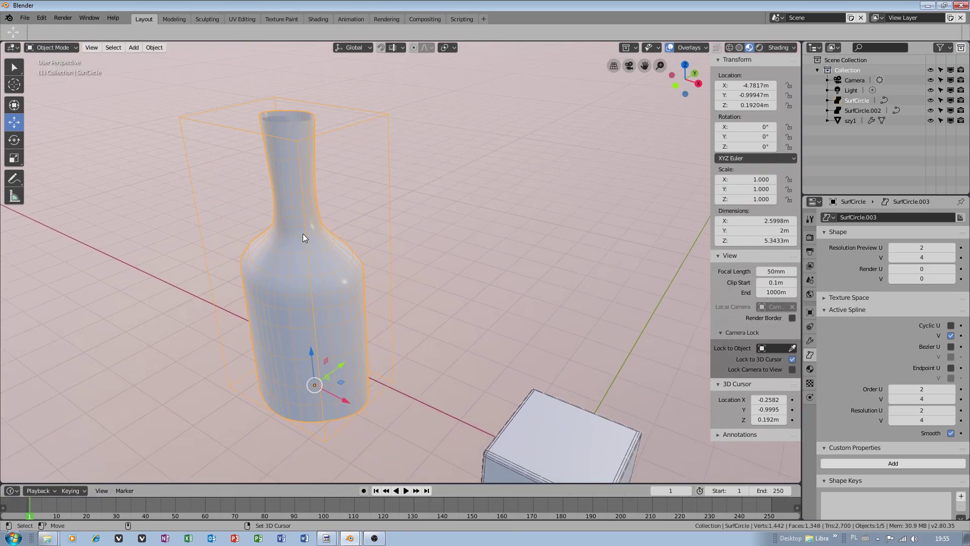
pyautogui.click(464, 361)
pyautogui.scroll(-2, 467, 356)
pyautogui.scroll(1, 464, 356)
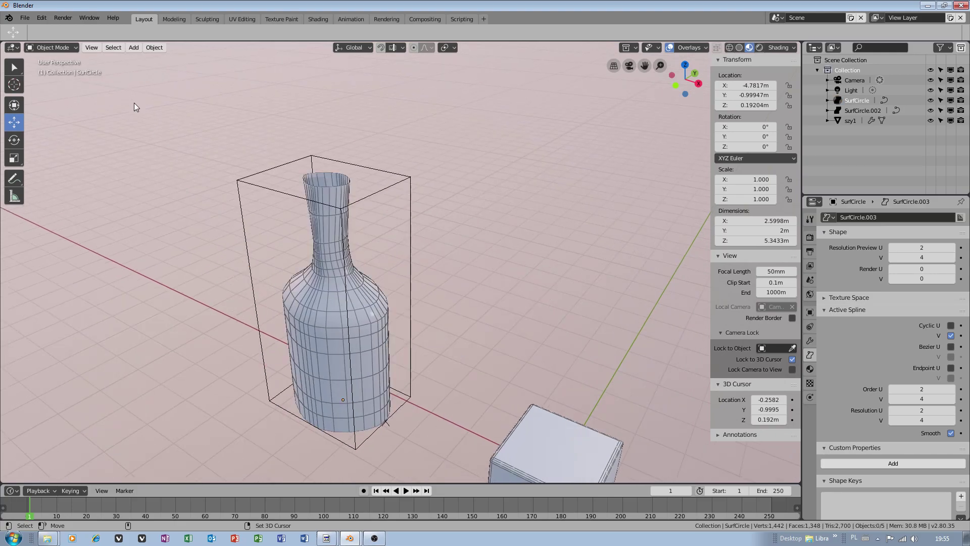
pyautogui.click(383, 317)
pyautogui.moveTo(477, 382); pyautogui.dragTo(437, 286, button='middle')
pyautogui.scroll(-2, 464, 318)
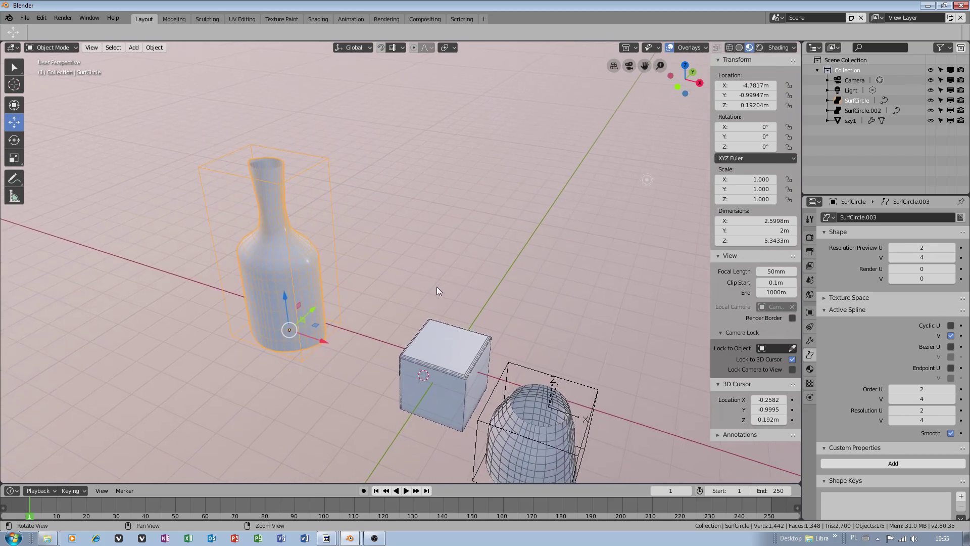
pyautogui.keyDown('shift'); pyautogui.moveTo(278, 248); pyautogui.dragTo(344, 284, button='middle'); pyautogui.keyUp('shift')
pyautogui.scroll(2, 346, 306)
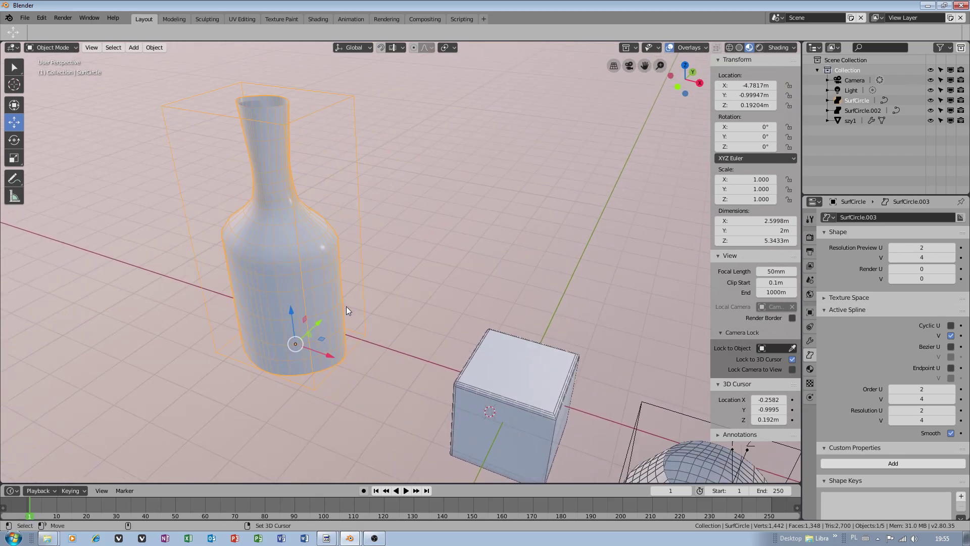
pyautogui.keyDown('shift'); pyautogui.moveTo(398, 149); pyautogui.dragTo(417, 186, button='middle'); pyautogui.keyUp('shift')
pyautogui.click(154, 110)
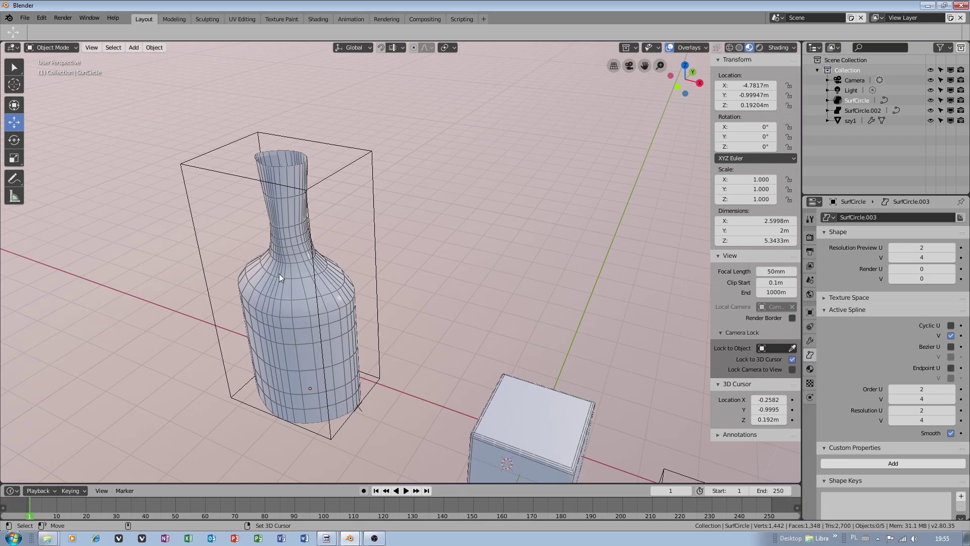
pyautogui.scroll(-1, 318, 289)
pyautogui.click(315, 307)
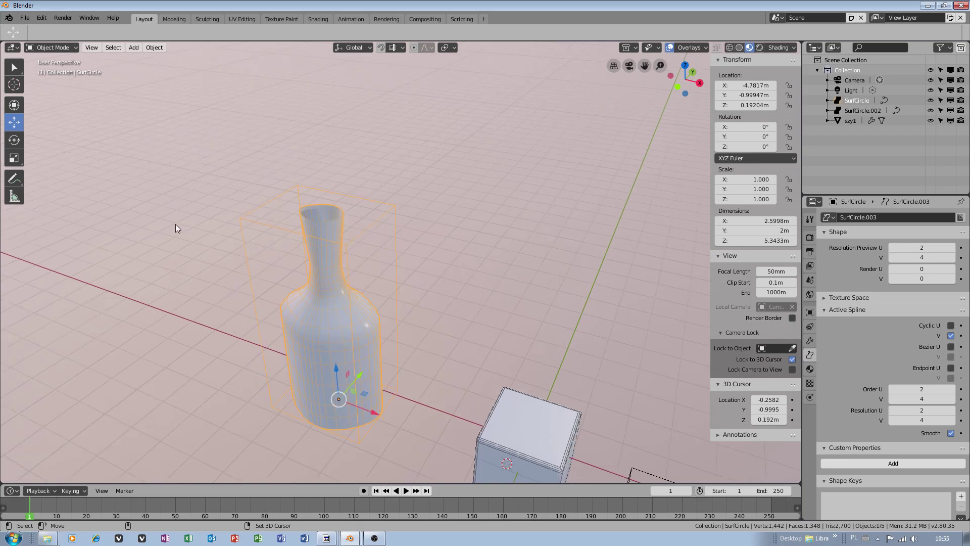
# Add a Nurbs Circle surface and move it -11.9 m along X, beyond the bottle
pyautogui.click(157, 93)
pyautogui.click(134, 47)
pyautogui.moveTo(138, 71)
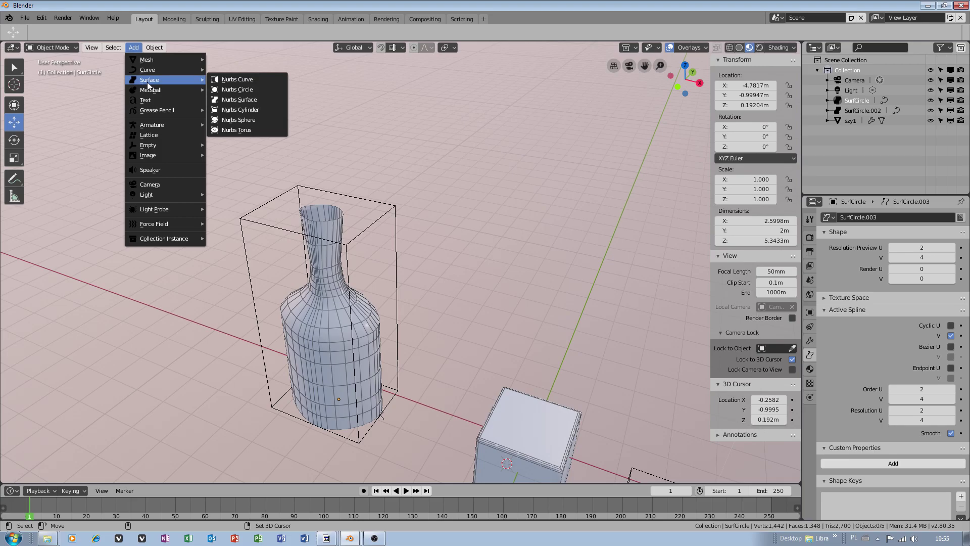
pyautogui.click(238, 89)
pyautogui.moveTo(531, 471); pyautogui.dragTo(212, 349)
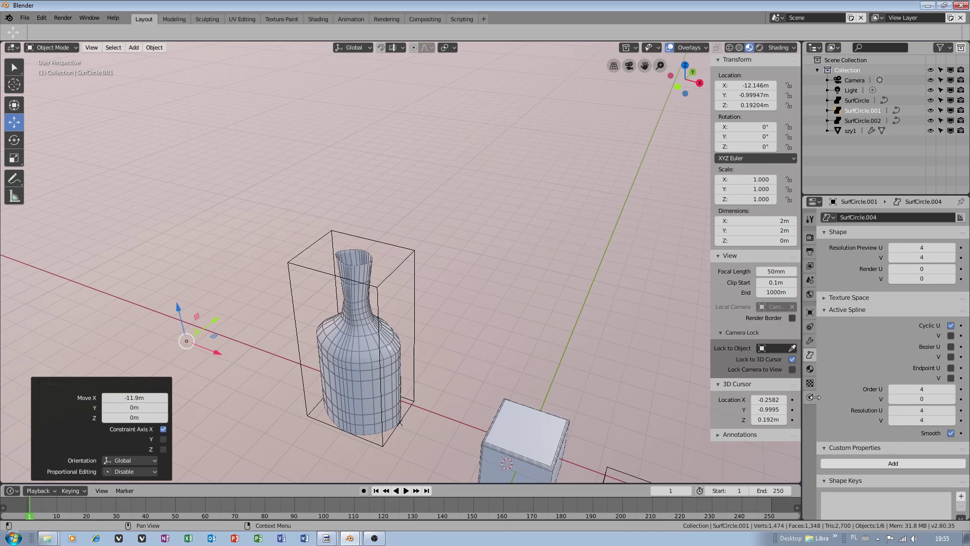
# Turn on the Bounds and Axis viewport display for the new circle
pyautogui.click(811, 313)
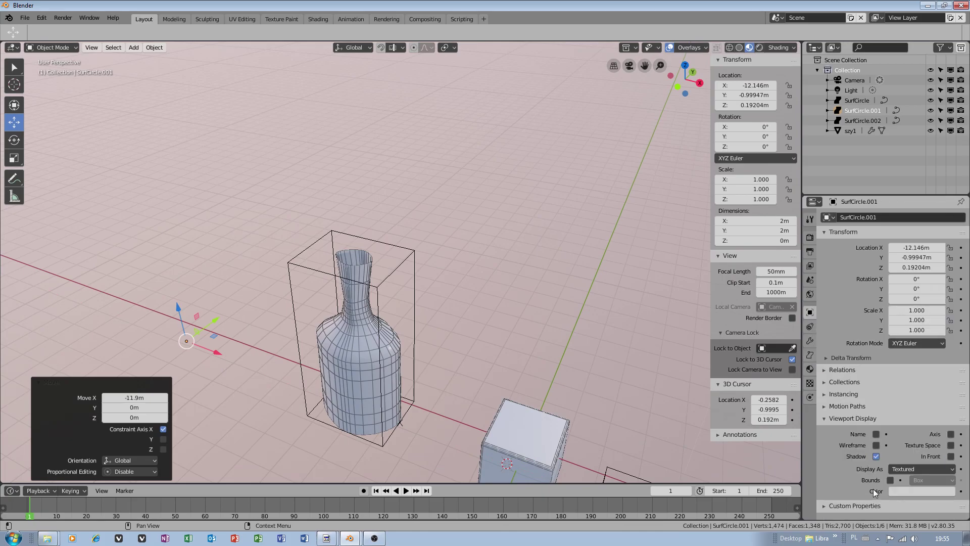
pyautogui.click(890, 481)
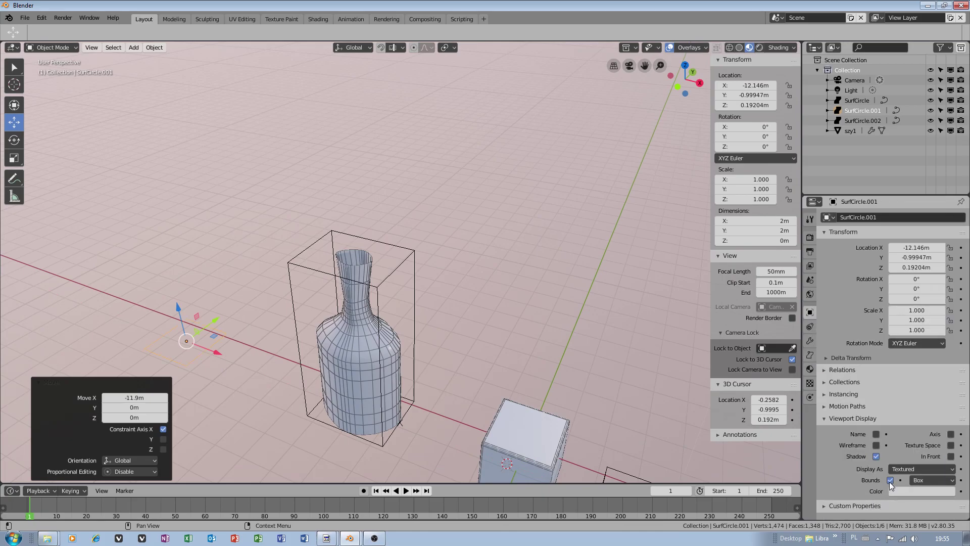
pyautogui.click(950, 434)
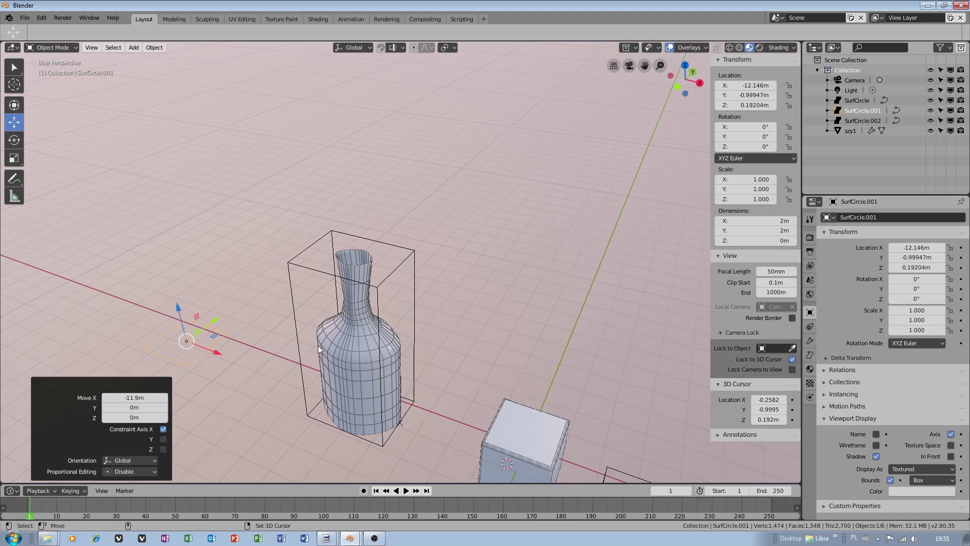
# Select the bottle and convert it from a NURBS surface to a mesh
pyautogui.click(356, 344)
pyautogui.scroll(3, 354, 366)
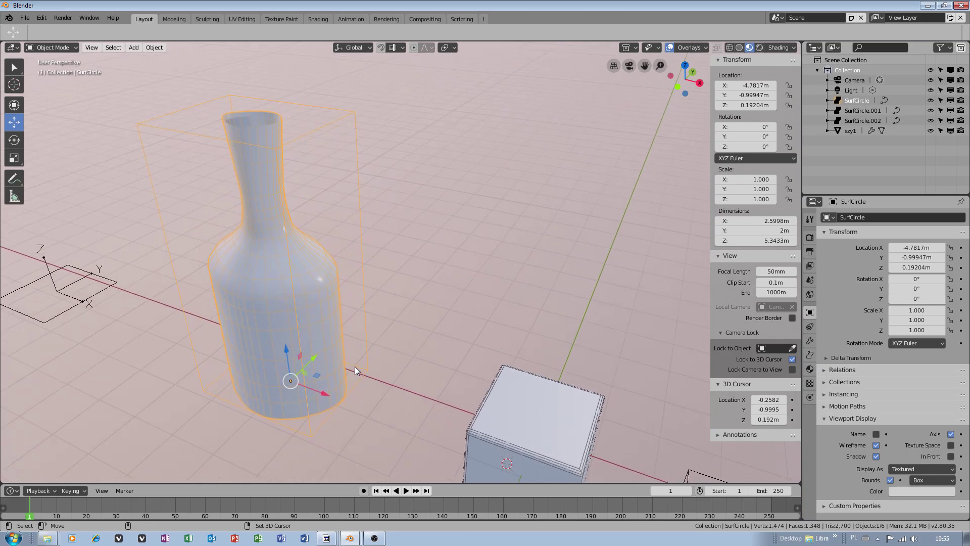
pyautogui.moveTo(355, 366); pyautogui.dragTo(411, 305, button='middle')
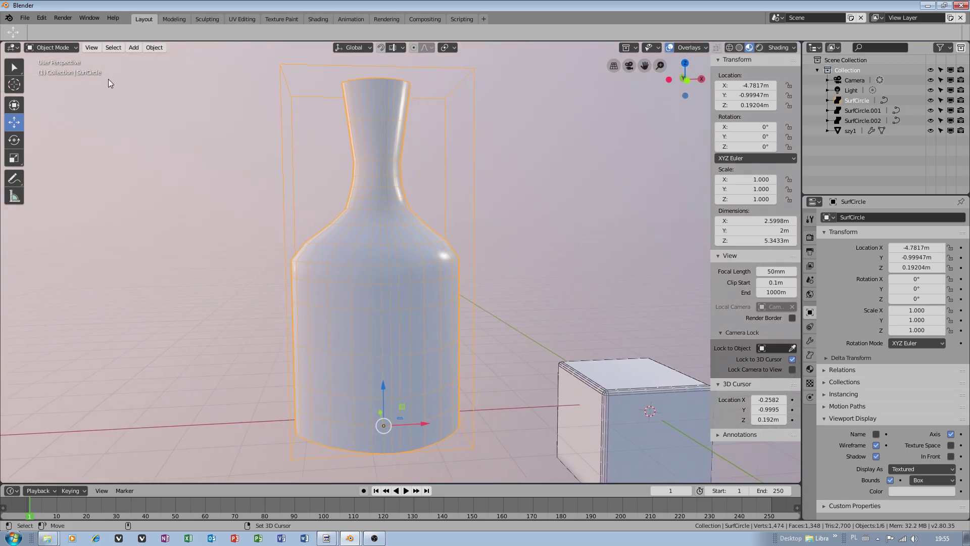
pyautogui.click(150, 47)
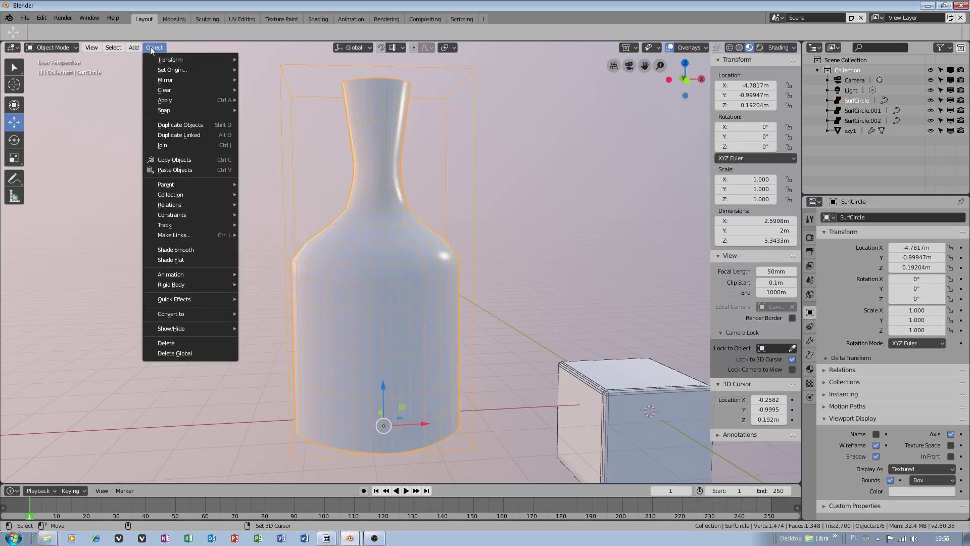
pyautogui.moveTo(205, 313)
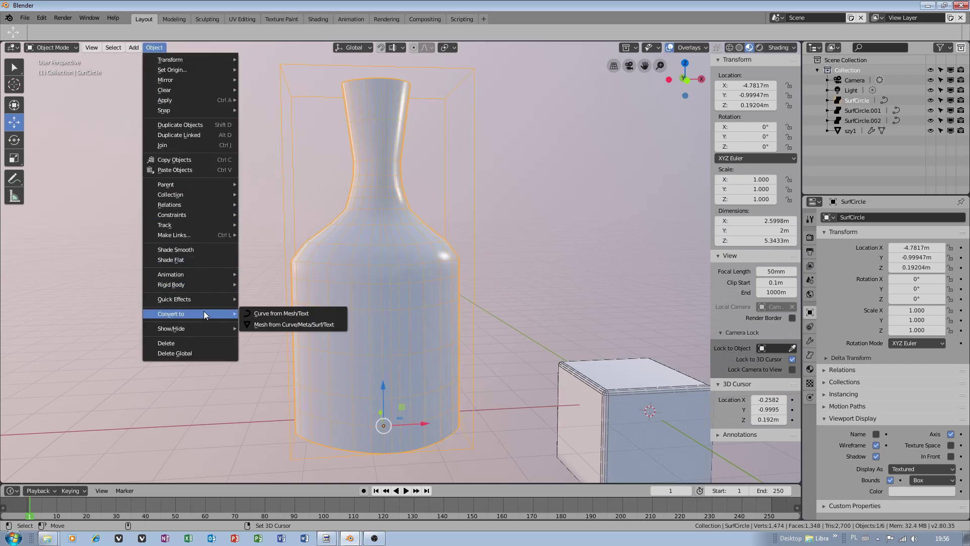
pyautogui.click(298, 324)
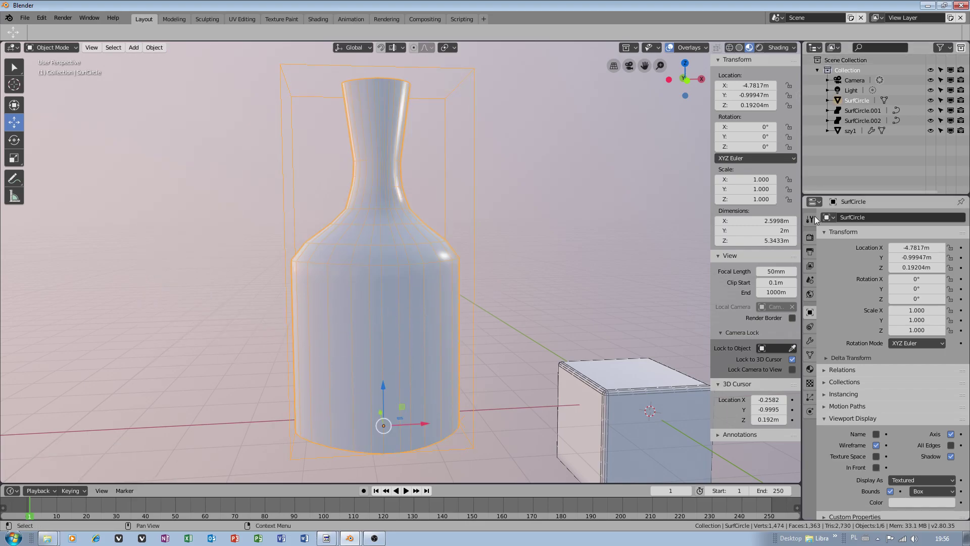
# Turn on All Edges and turn off Bounds in the bottle mesh's viewport display
pyautogui.click(951, 446)
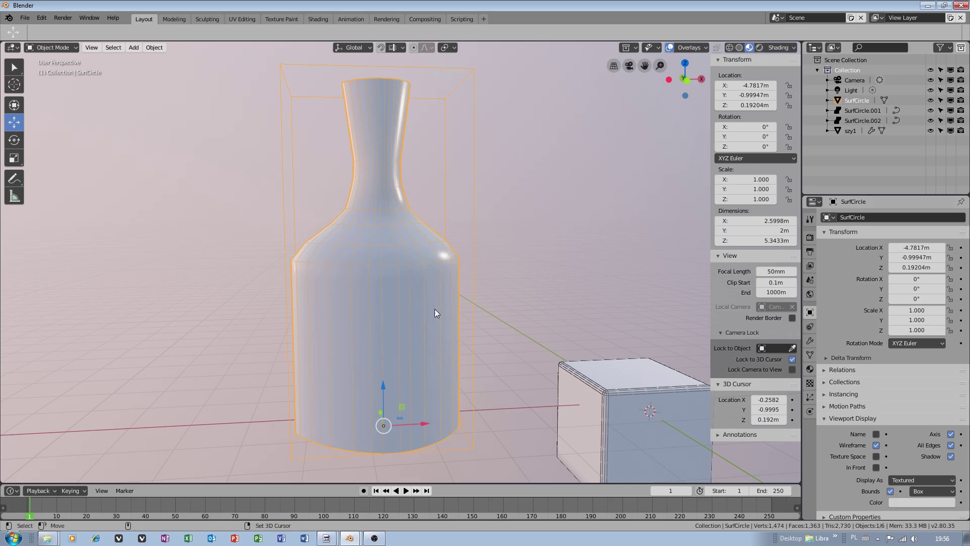
pyautogui.click(463, 307)
pyautogui.click(457, 303)
pyautogui.click(890, 490)
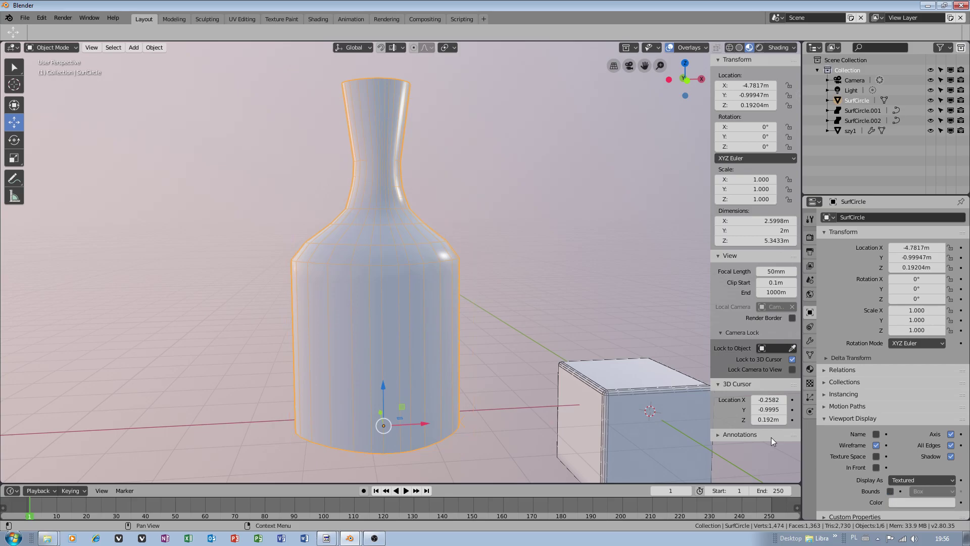
pyautogui.click(397, 265)
pyautogui.hotkey('ctrl', 'z')
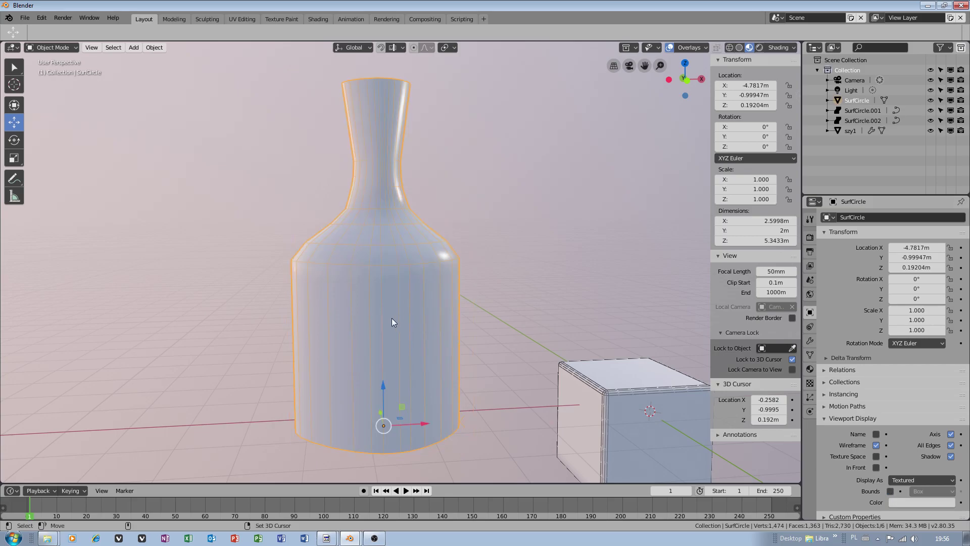
# Inspect the converted bottle's neck and shoulder up close and enter Edit Mode on the mesh
pyautogui.scroll(-2, 385, 323)
pyautogui.scroll(2, 385, 327)
pyautogui.moveTo(384, 173); pyautogui.dragTo(394, 235, button='middle')
pyautogui.scroll(2, 396, 240)
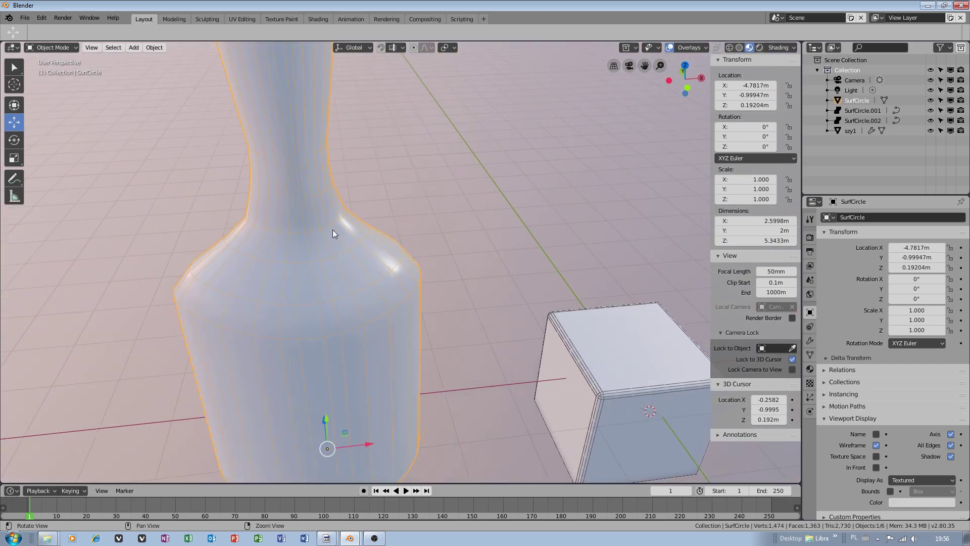
pyautogui.moveTo(332, 229); pyautogui.dragTo(307, 214, button='middle')
pyautogui.click(53, 47)
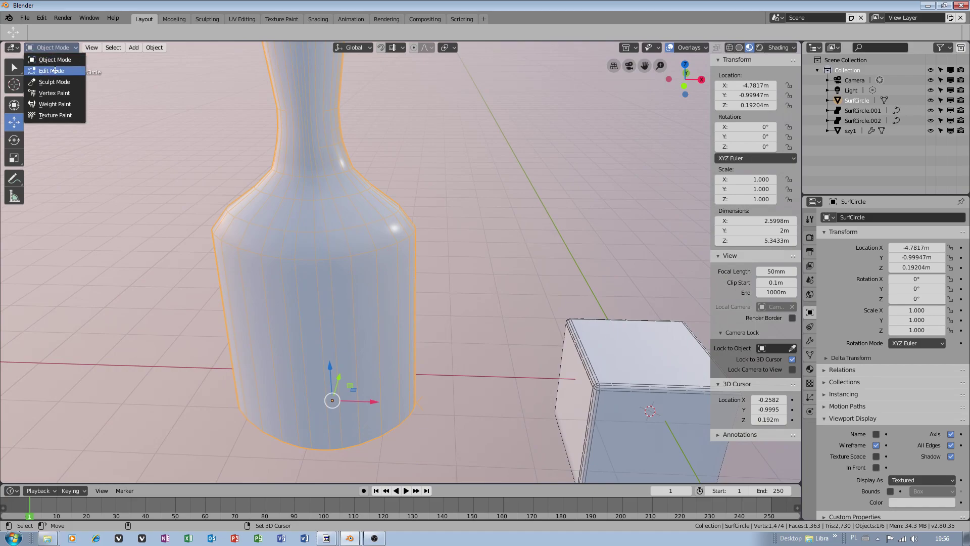
pyautogui.click(50, 65)
# Select an edge on the front of the bottle's body, center the view on it and disable Lock to 3D Cursor
pyautogui.click(271, 269)
pyautogui.moveTo(273, 321)
pyautogui.mouseDown(button='middle')
pyautogui.moveTo(312, 284)
pyautogui.moveTo(309, 298)
pyautogui.moveTo(276, 313)
pyautogui.mouseUp(button='middle')
pyautogui.press('KP_Decimal')
pyautogui.scroll(-6, 279, 292)
pyautogui.click(792, 290)
# Try moving the selected edge 0.38 m along Y and 0.191 m along Z, and undo the move
pyautogui.keyDown('alt'); pyautogui.moveTo(202, 220); pyautogui.dragTo(244, 214); pyautogui.keyUp('alt')
pyautogui.keyDown('alt'); pyautogui.moveTo(244, 214); pyautogui.dragTo(344, 237, button='middle'); pyautogui.keyUp('alt')
pyautogui.moveTo(358, 276); pyautogui.dragTo(338, 261)
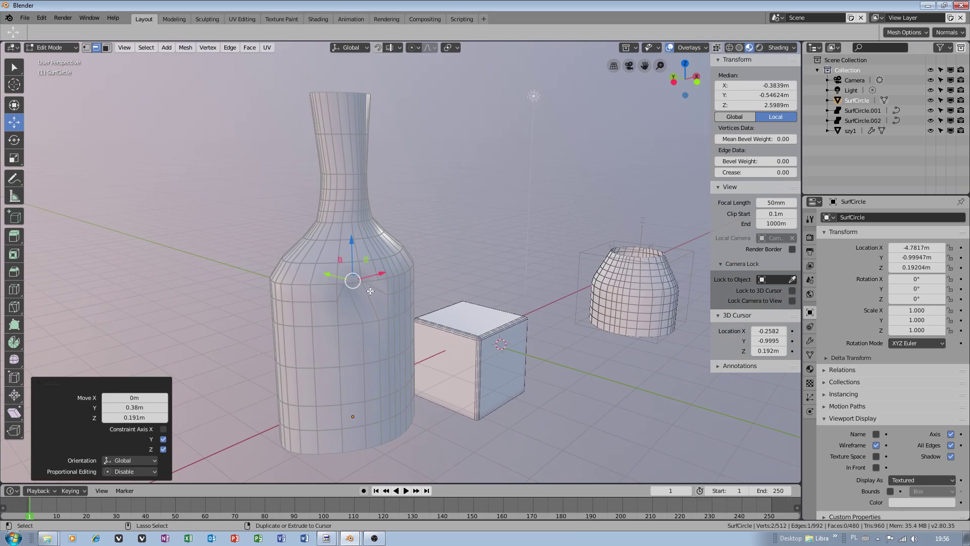
pyautogui.hotkey('ctrl', 'z')
# Return to Object Mode and inspect the converted bottle mesh from several angles
pyautogui.moveTo(405, 324); pyautogui.dragTo(124, 64, button='middle')
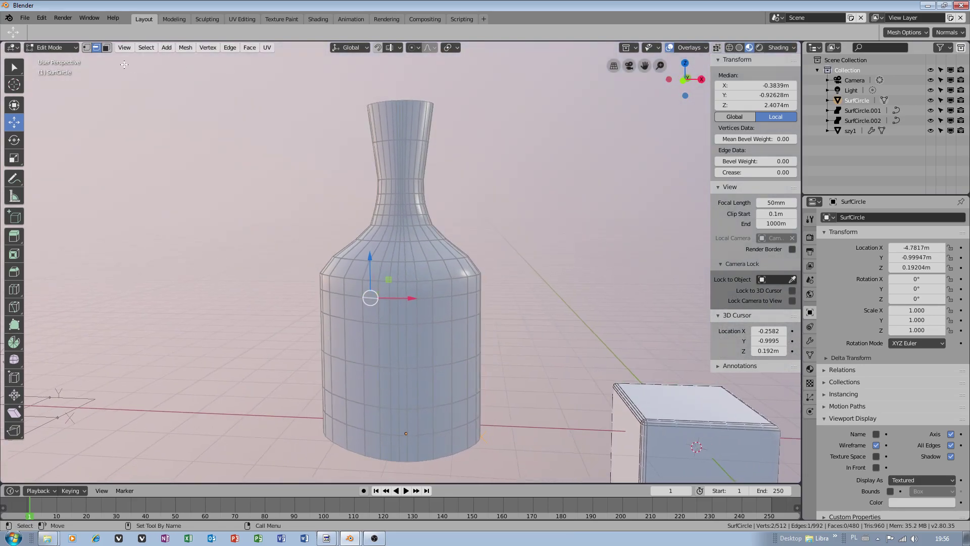
pyautogui.click(61, 48)
pyautogui.click(60, 59)
pyautogui.moveTo(383, 334); pyautogui.dragTo(416, 318, button='middle')
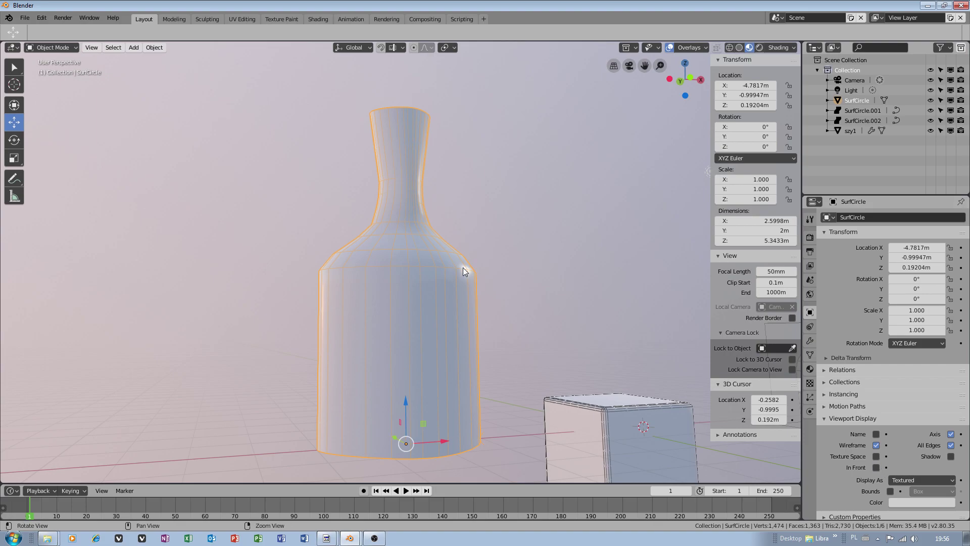
pyautogui.moveTo(463, 268); pyautogui.dragTo(484, 320, button='middle')
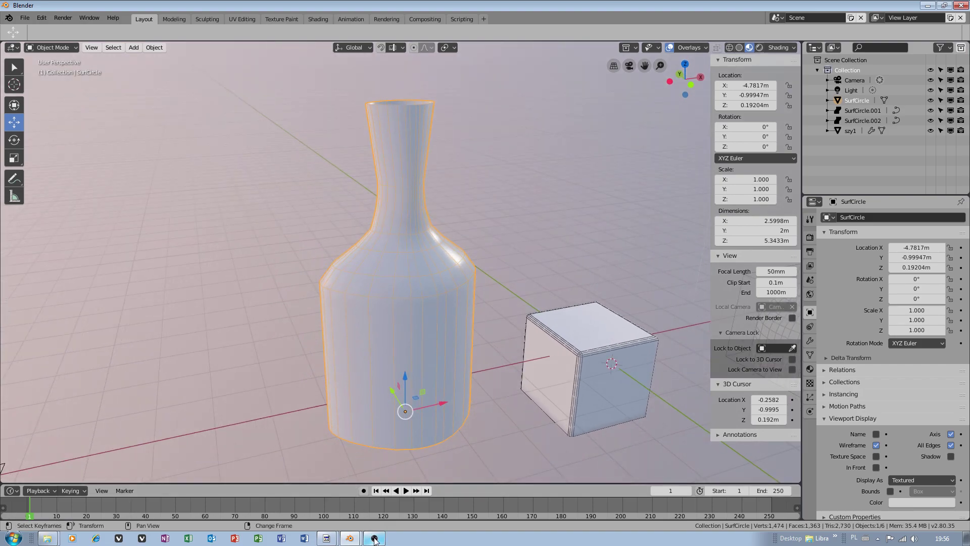